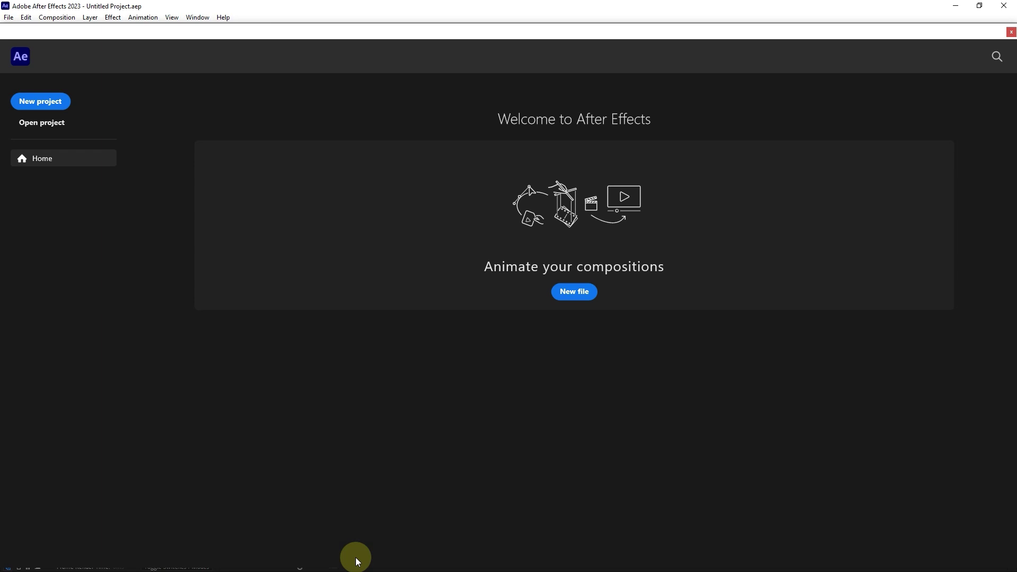
Start a new empty project and return from the Home screen to the workspace
left_click(41, 101)
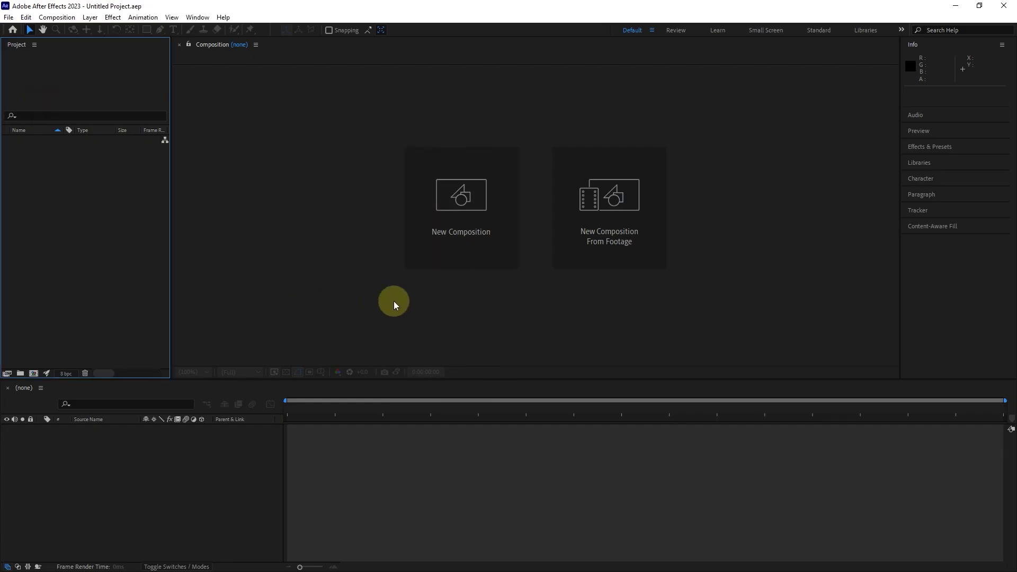
left_click(13, 30)
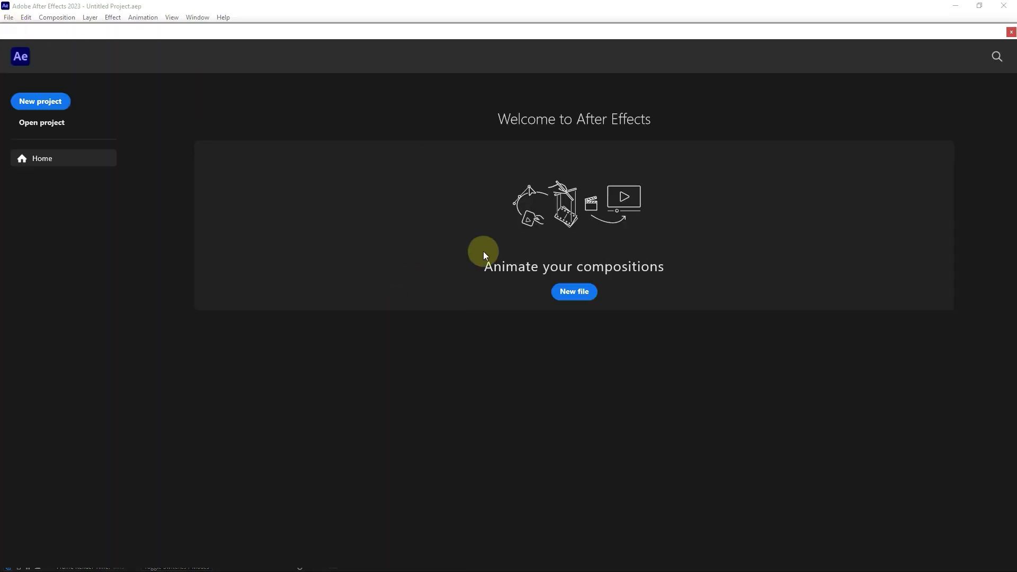
left_click(1010, 32)
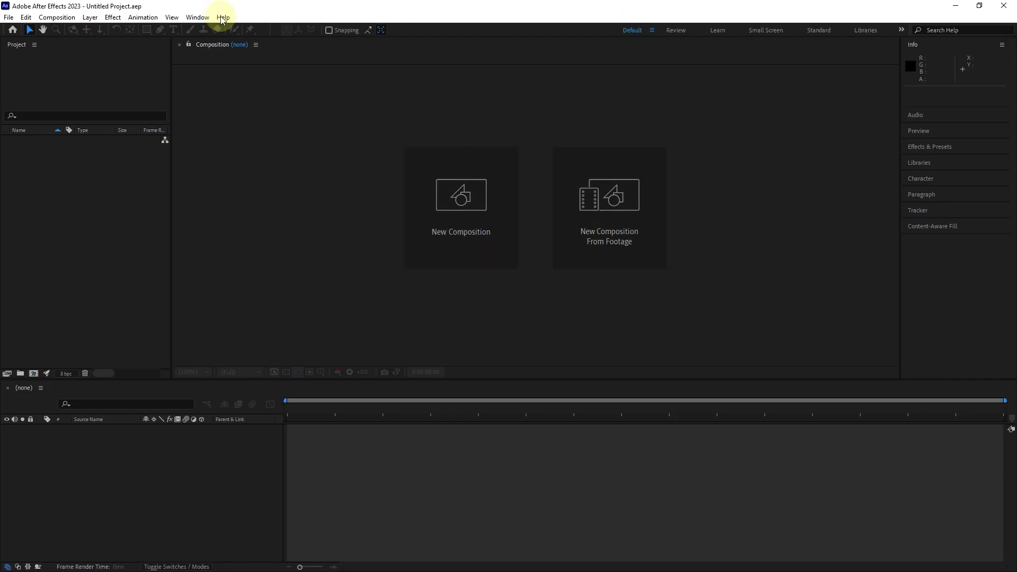
Switch the interface to the Default workspace through the Window menu
left_click(195, 18)
mouse_move(267, 30)
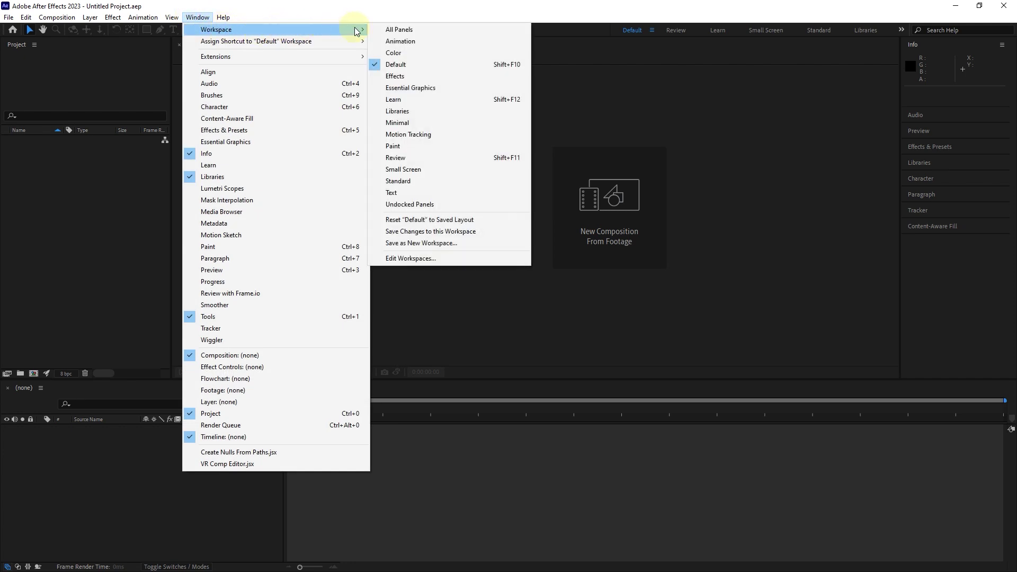
left_click(406, 66)
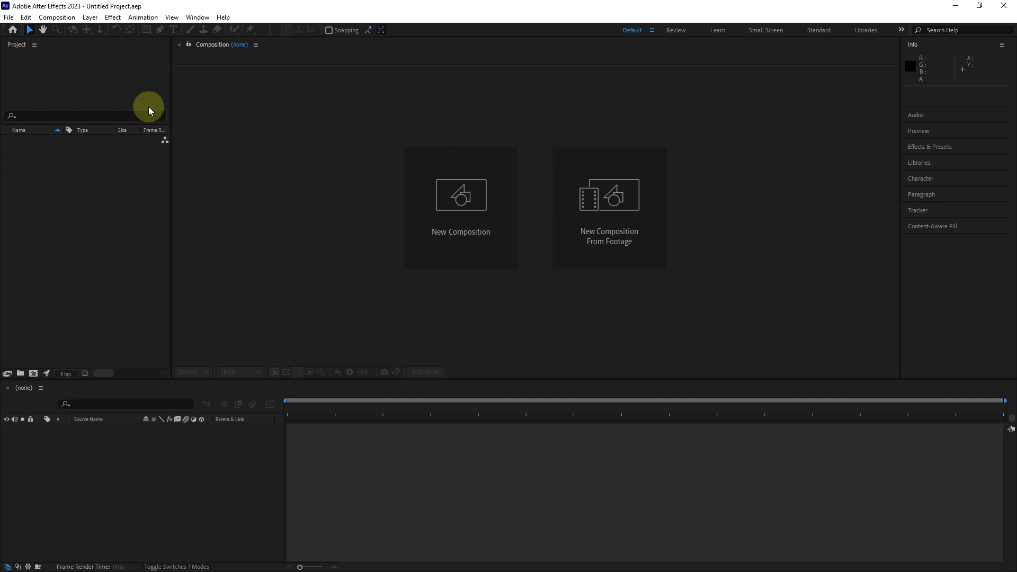
Open new-composition settings via menu, Ctrl+N and viewer, then finally from the Project panel
left_click(57, 17)
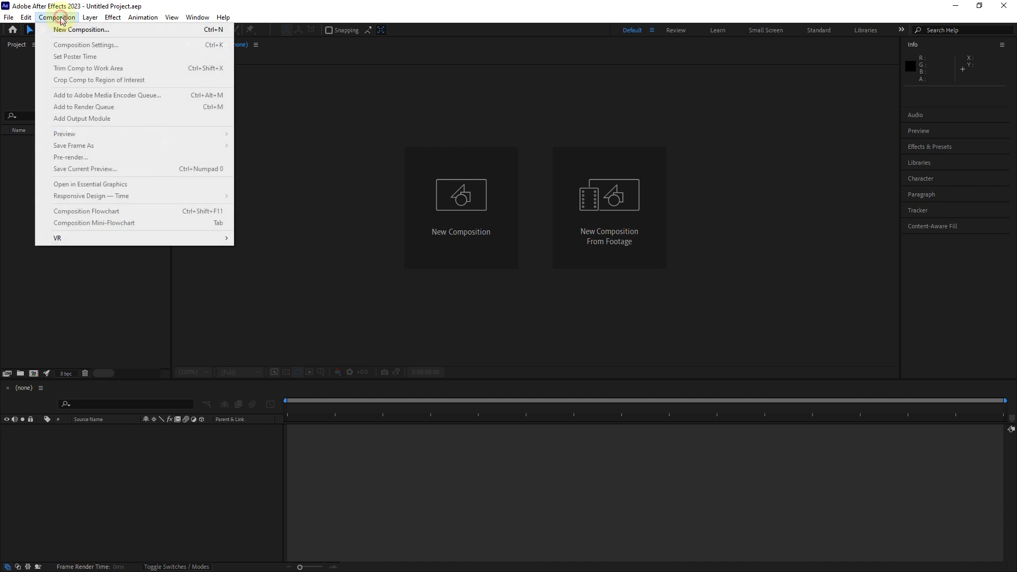
left_click(91, 29)
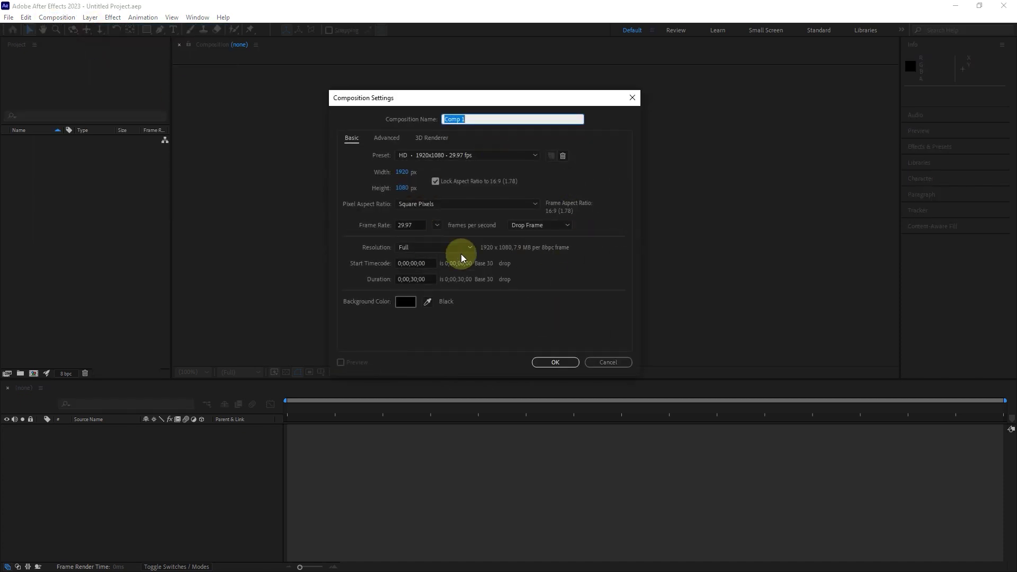
left_click(597, 362)
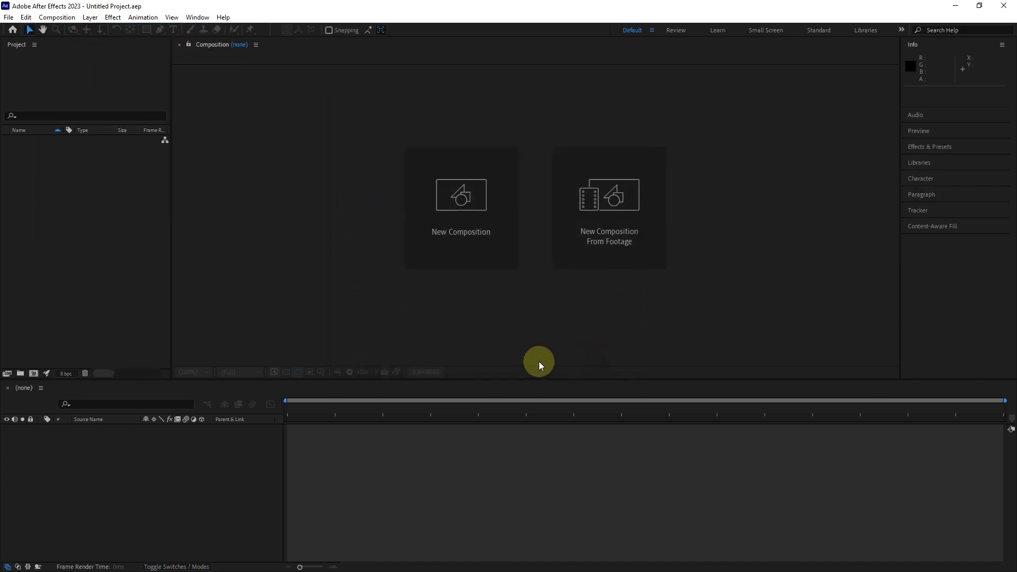
key("ctrl+n")
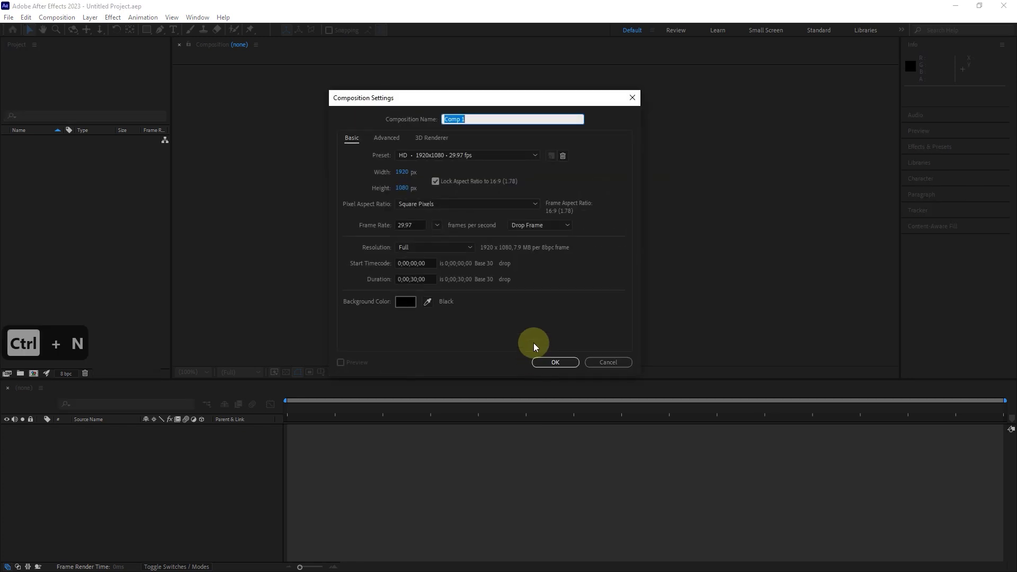
left_click(597, 362)
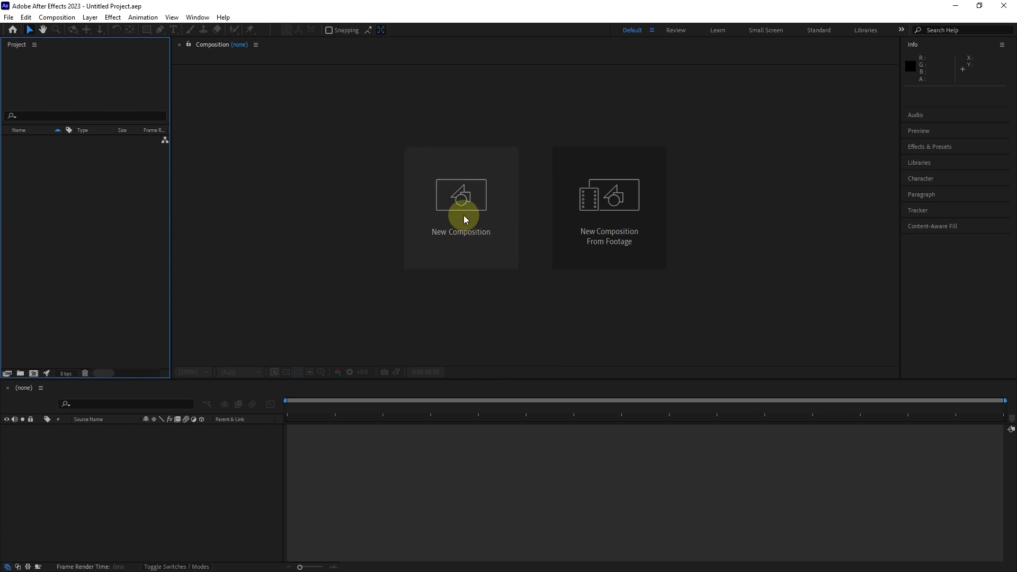
left_click(455, 209)
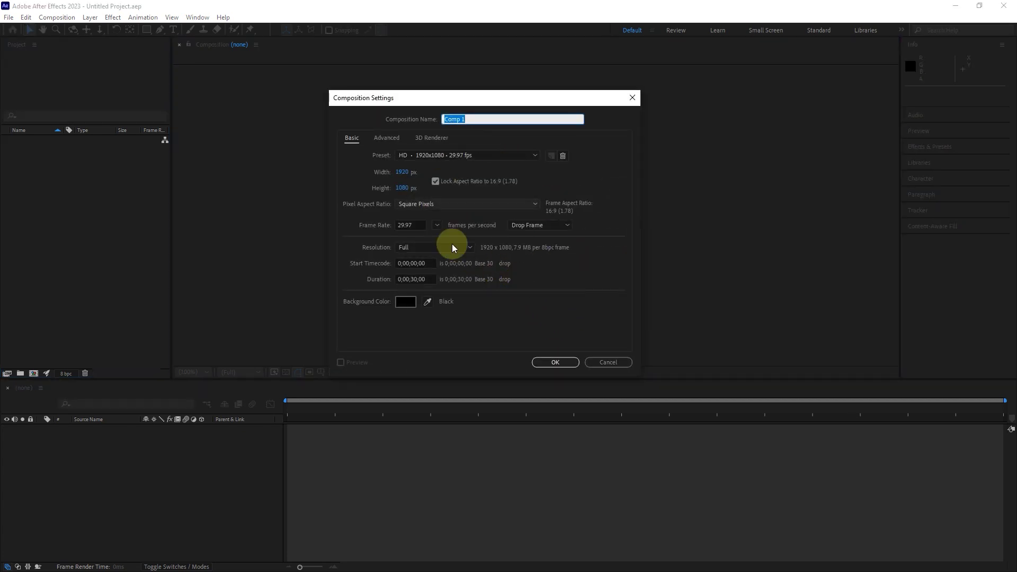
left_click(609, 363)
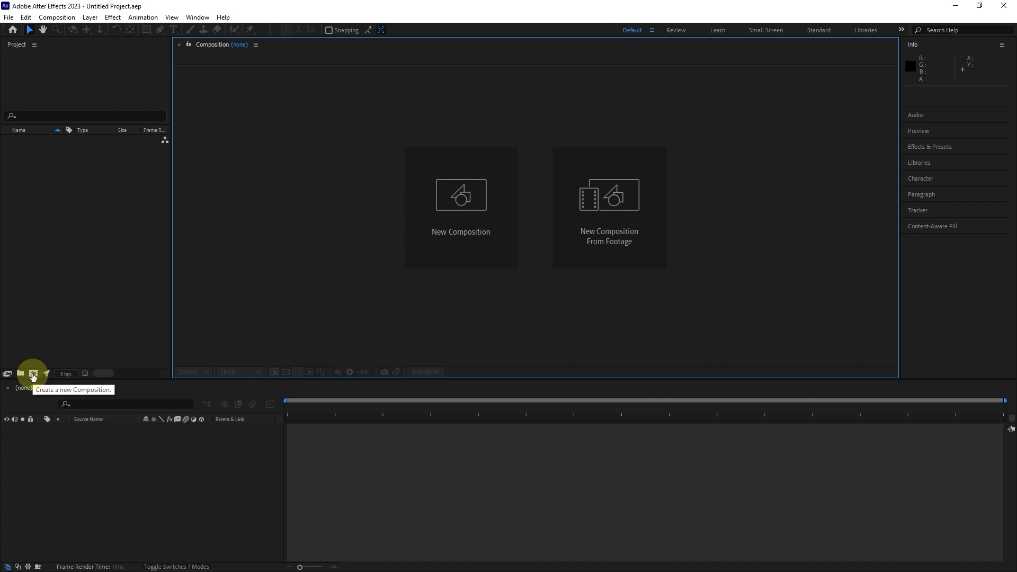
left_click(33, 374)
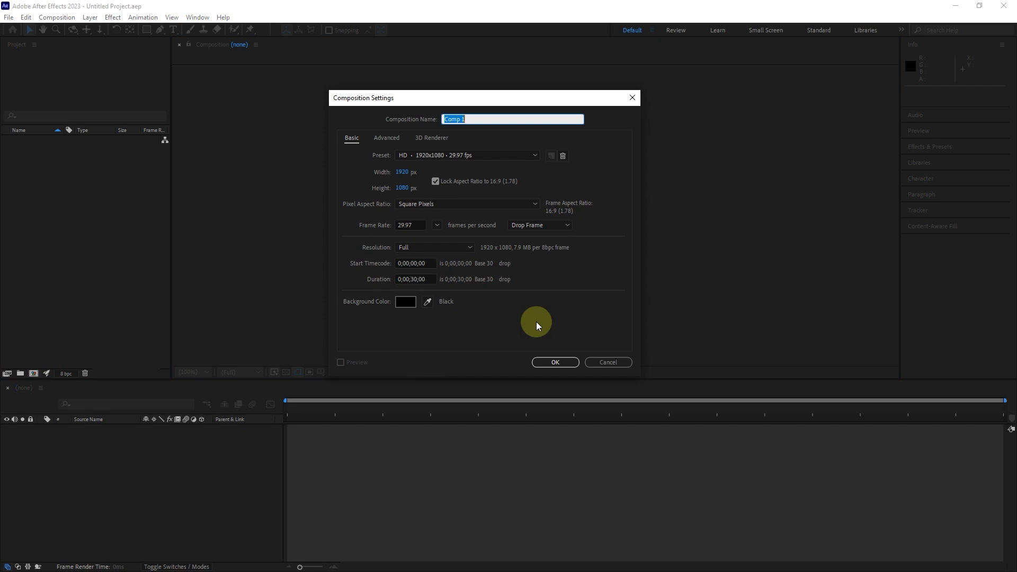
Name the composition 'blue cube' and try the UHD 4K 3840x2160 25 fps preset
type("b")
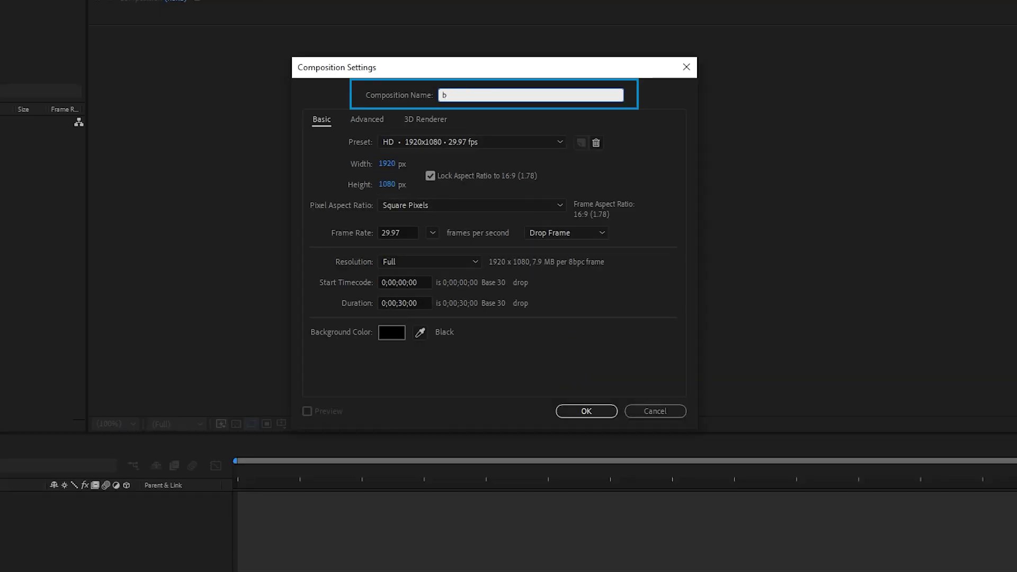
type("lue cube")
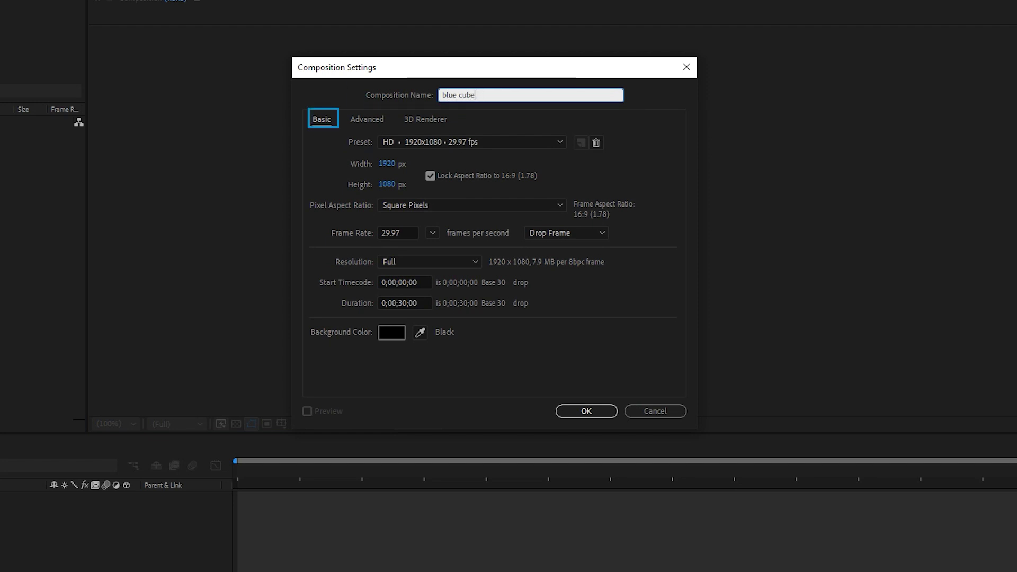
left_click(328, 123)
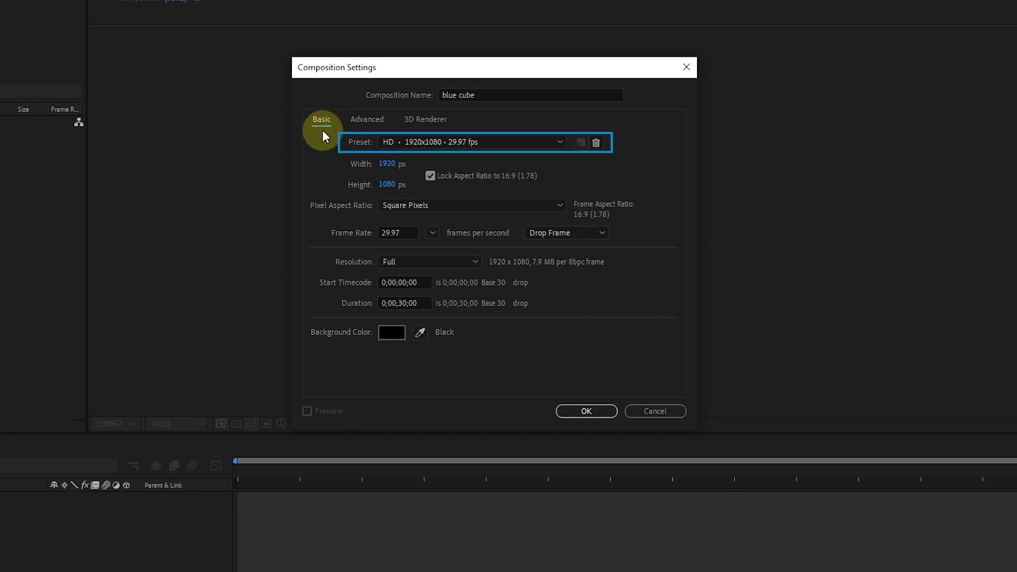
left_click(548, 143)
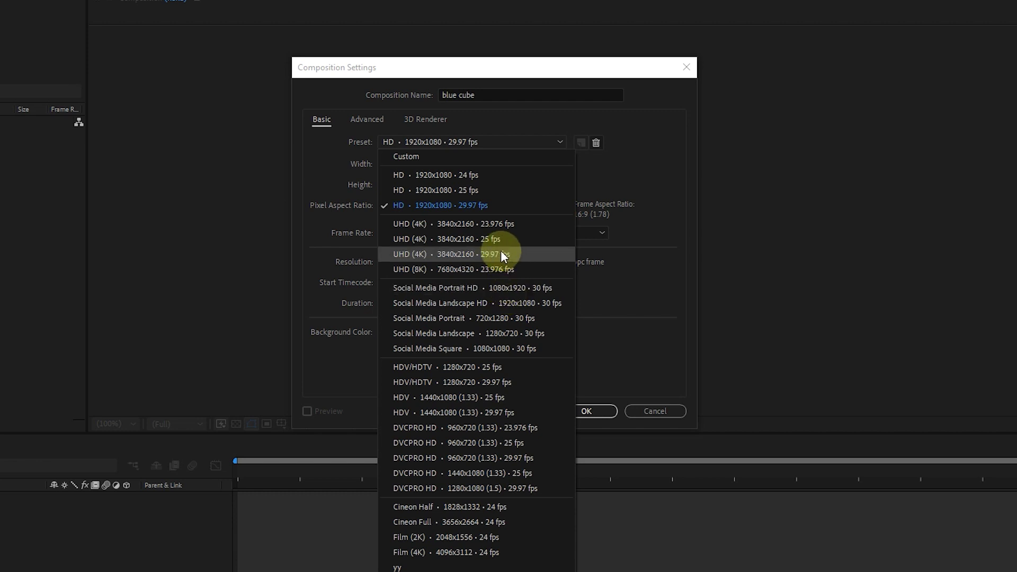
left_click(494, 237)
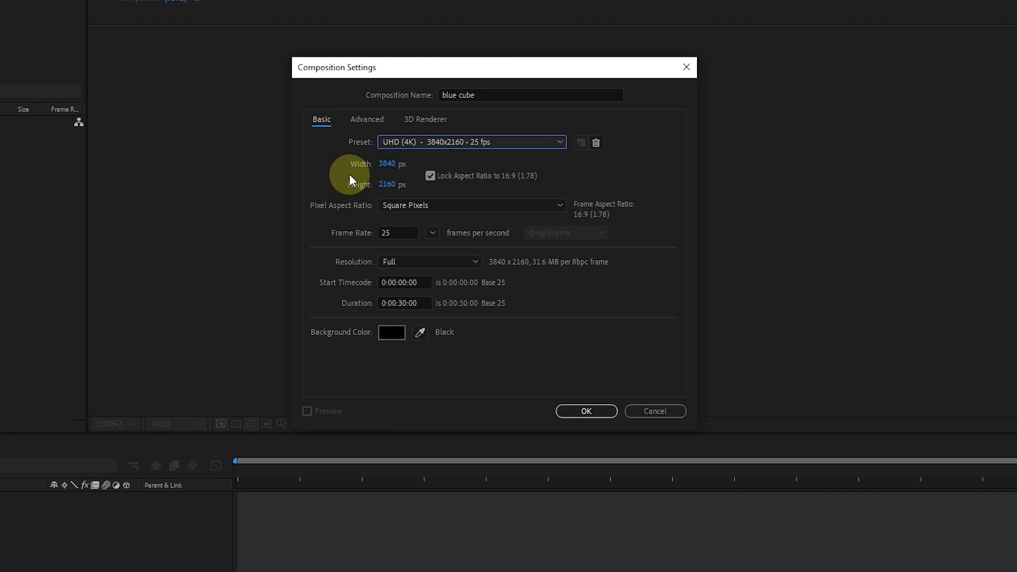
Try Social Media Square and UHD 4K presets, then settle on HD 1920x1080 29.97 fps
left_click(447, 144)
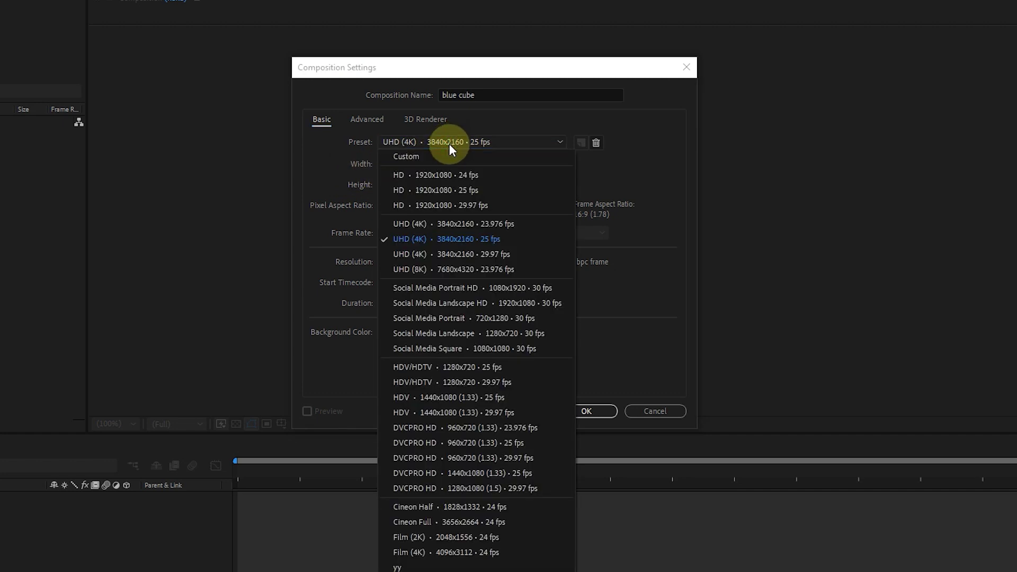
left_click(500, 349)
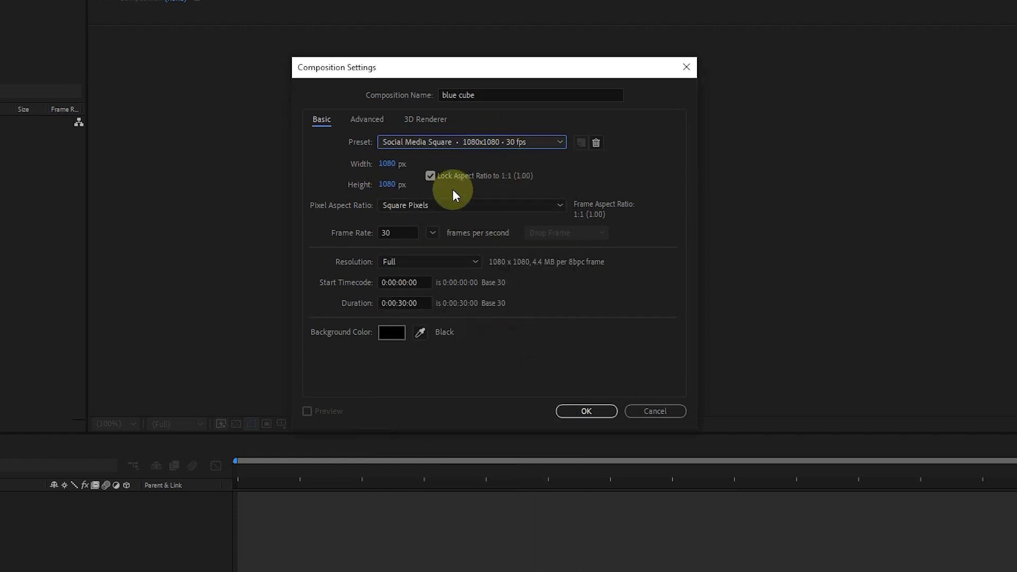
left_click(516, 147)
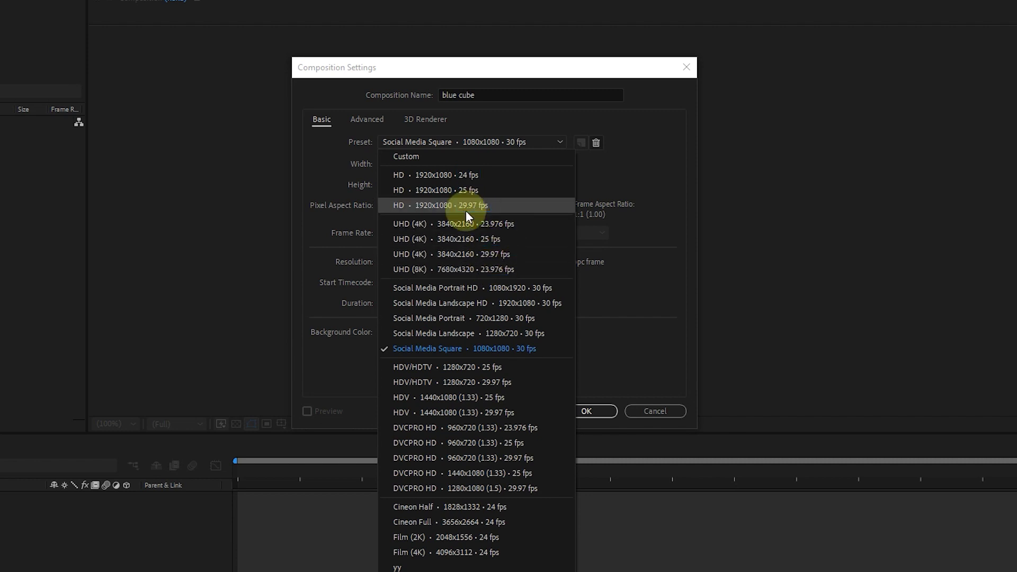
left_click(611, 169)
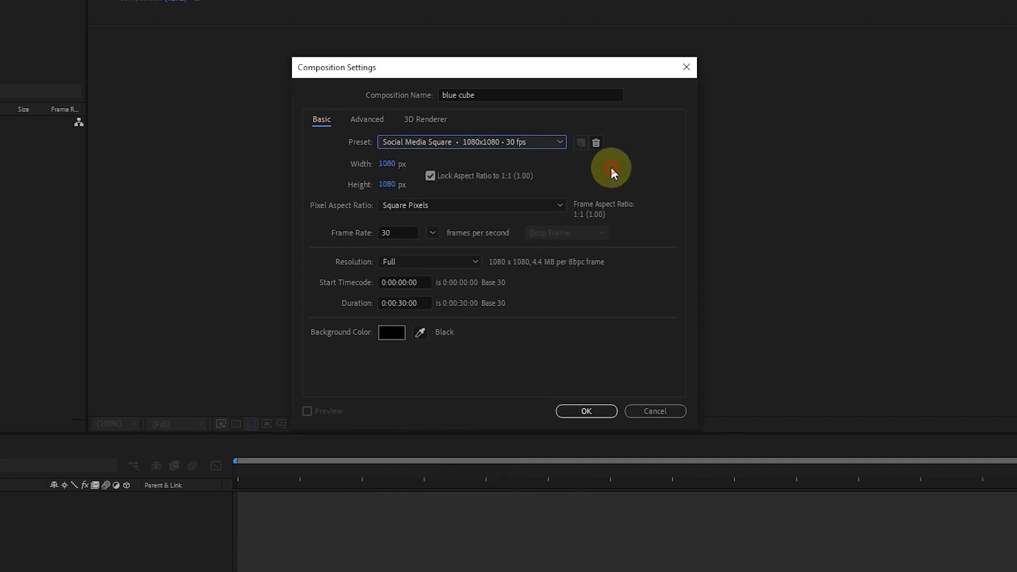
left_click(391, 233)
left_click(488, 142)
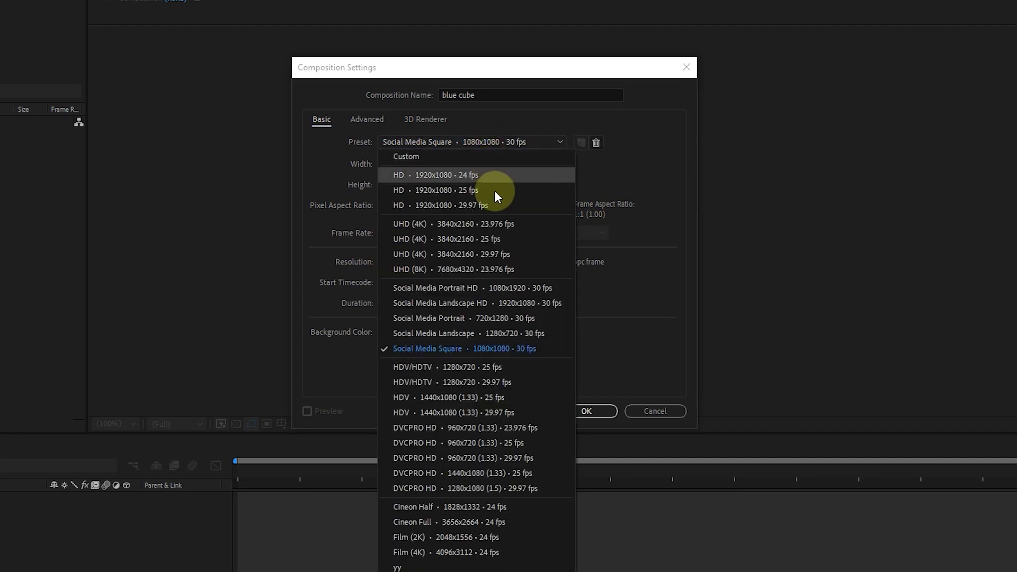
left_click(511, 236)
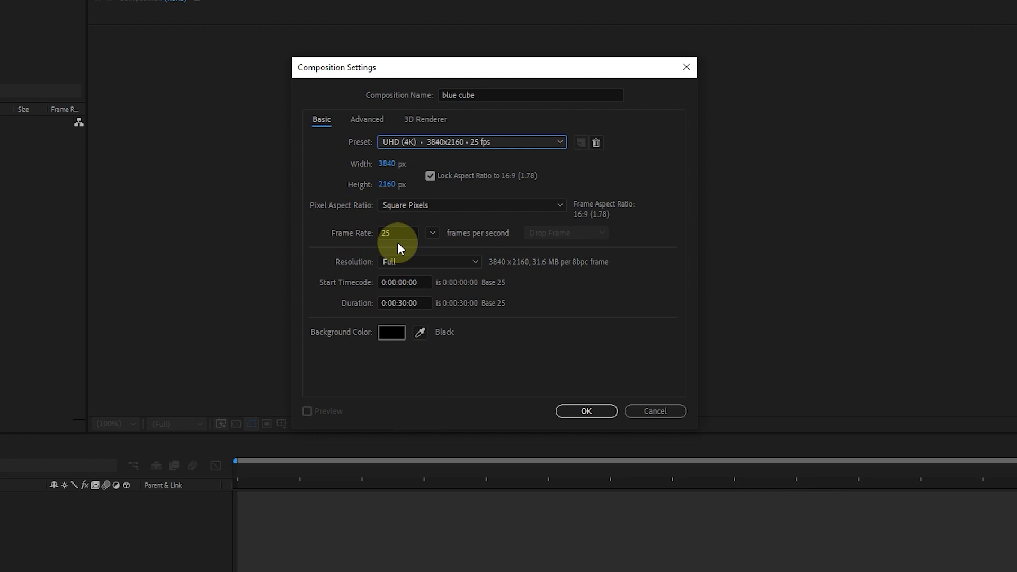
left_click(491, 141)
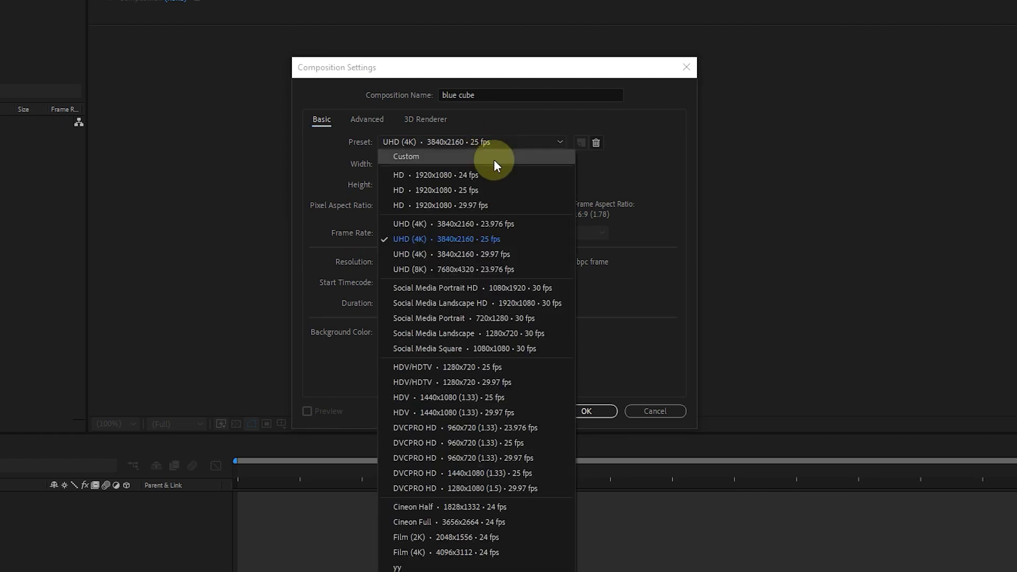
left_click(476, 205)
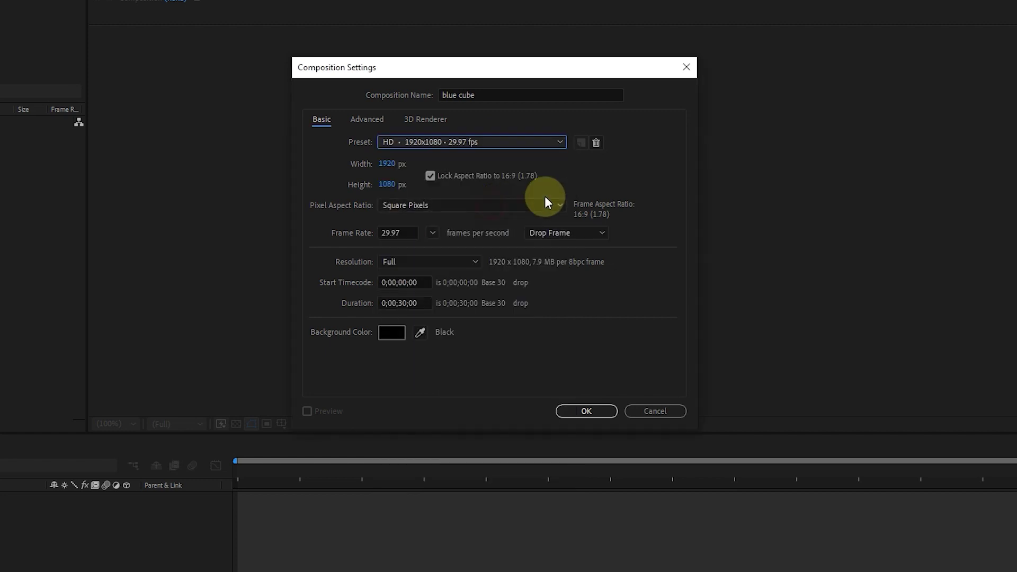
Switch the preset to Custom and scrub width and height together
left_click(410, 142)
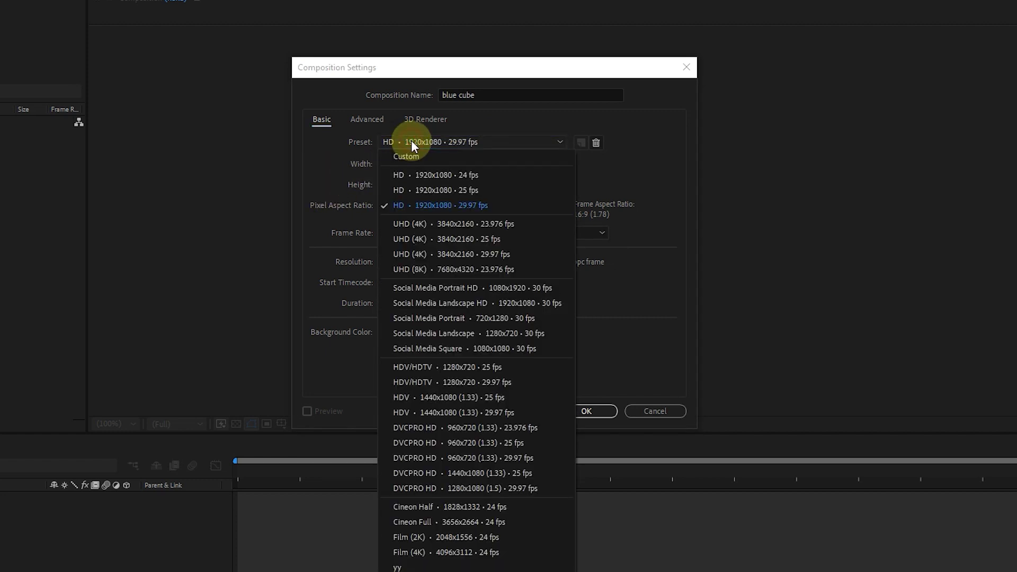
left_click(458, 156)
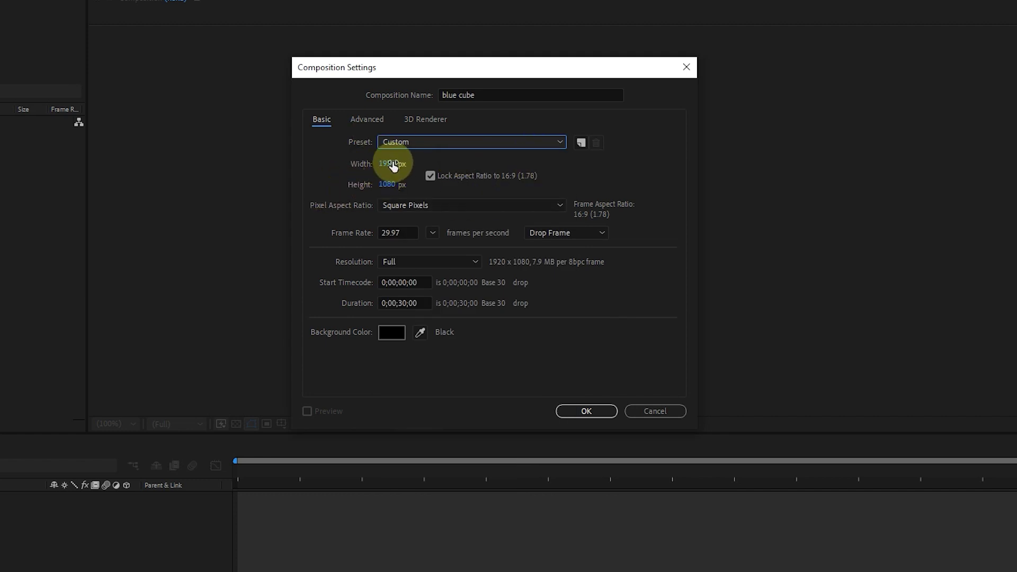
left_click_drag(390, 164, 515, 152)
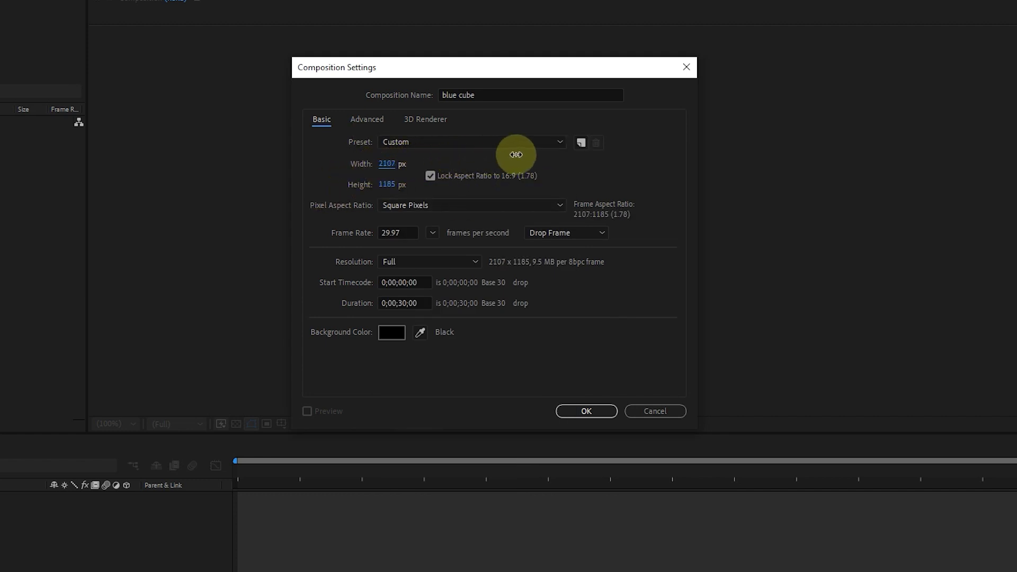
left_click_drag(391, 186, 651, 184)
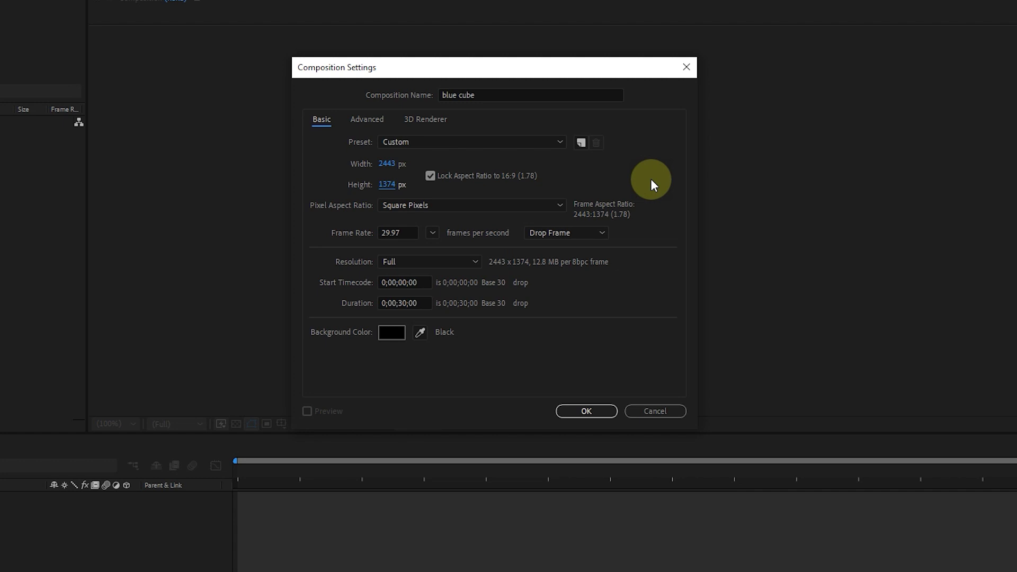
Unlock the aspect ratio, size the comp to 3087 x 1182, and set 25 fps
left_click(431, 176)
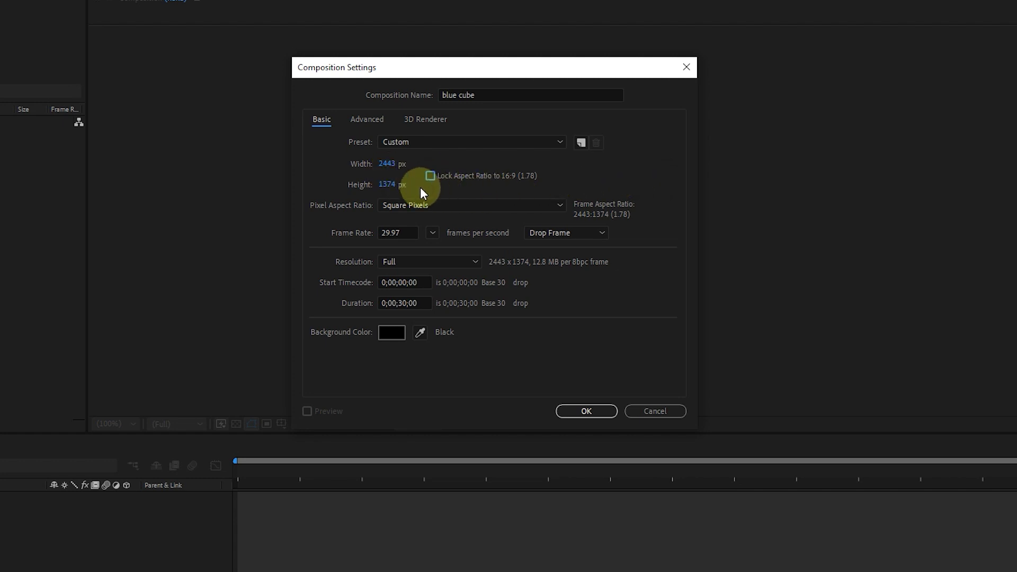
left_click_drag(391, 166, 724, 154)
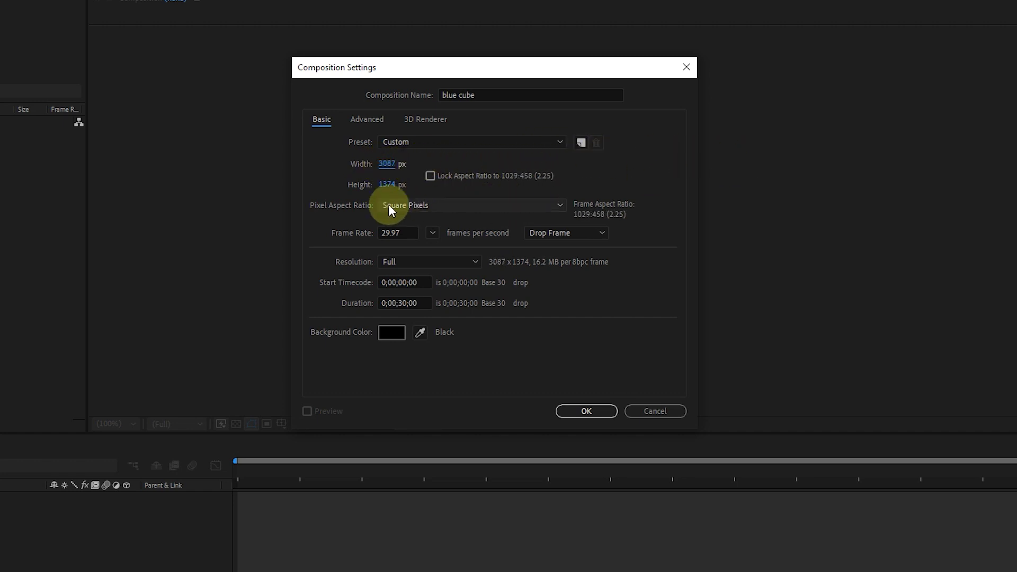
left_click_drag(390, 187, 255, 186)
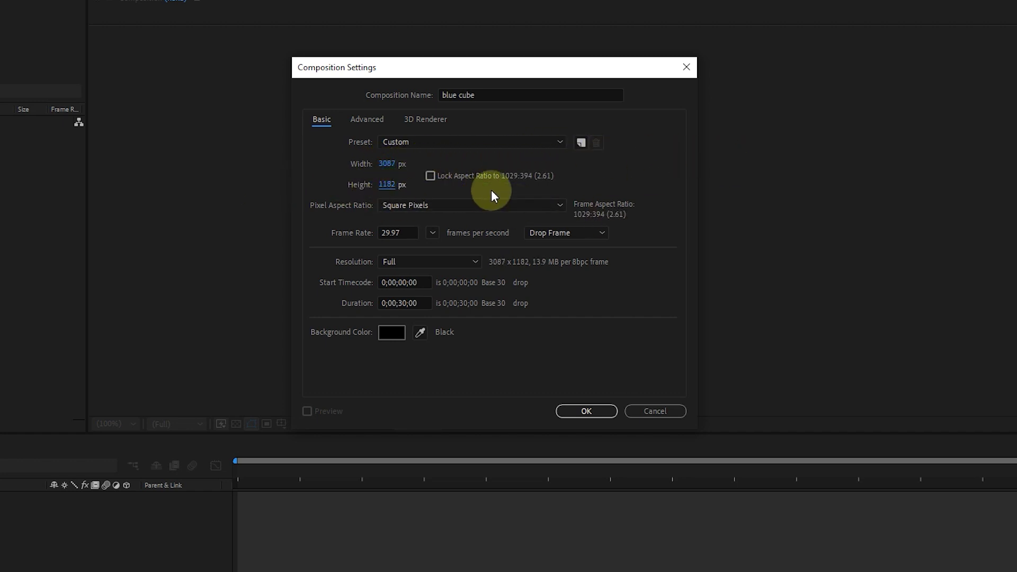
left_click(433, 233)
left_click(453, 313)
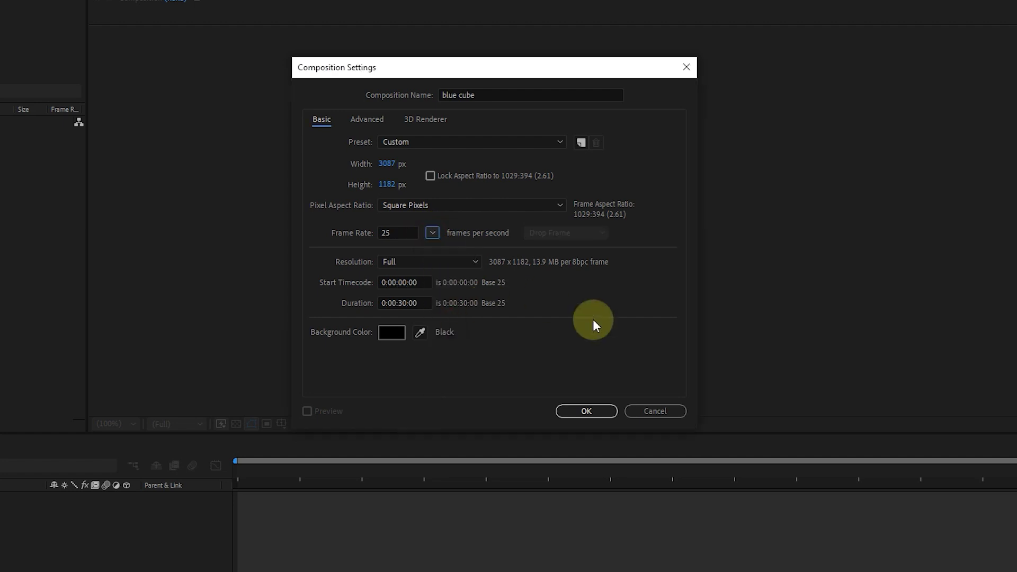
left_click(558, 142)
Apply the HD 1920x1080 29.97 fps preset and keep Square Pixels as pixel aspect ratio
left_click(481, 205)
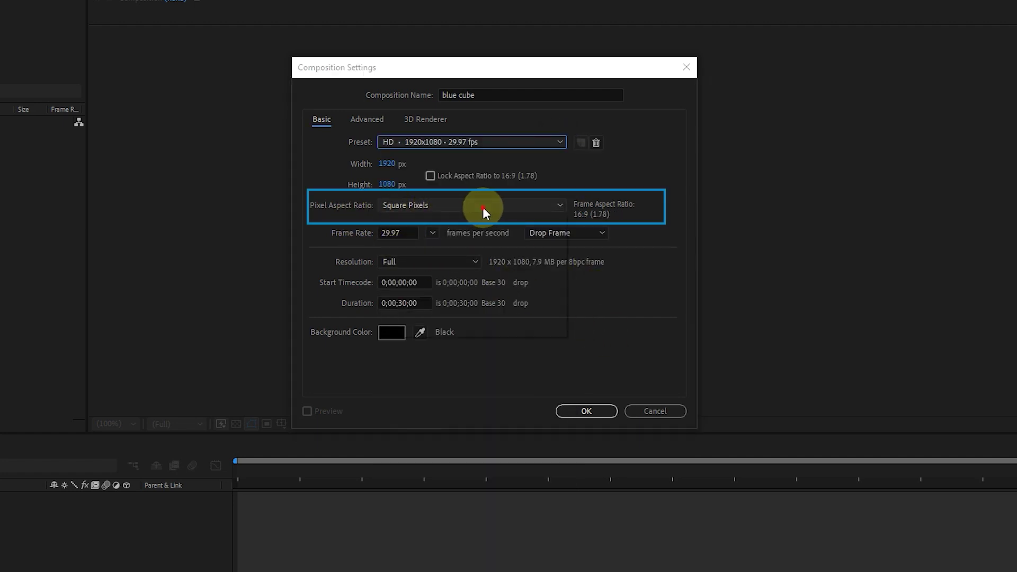
left_click(518, 208)
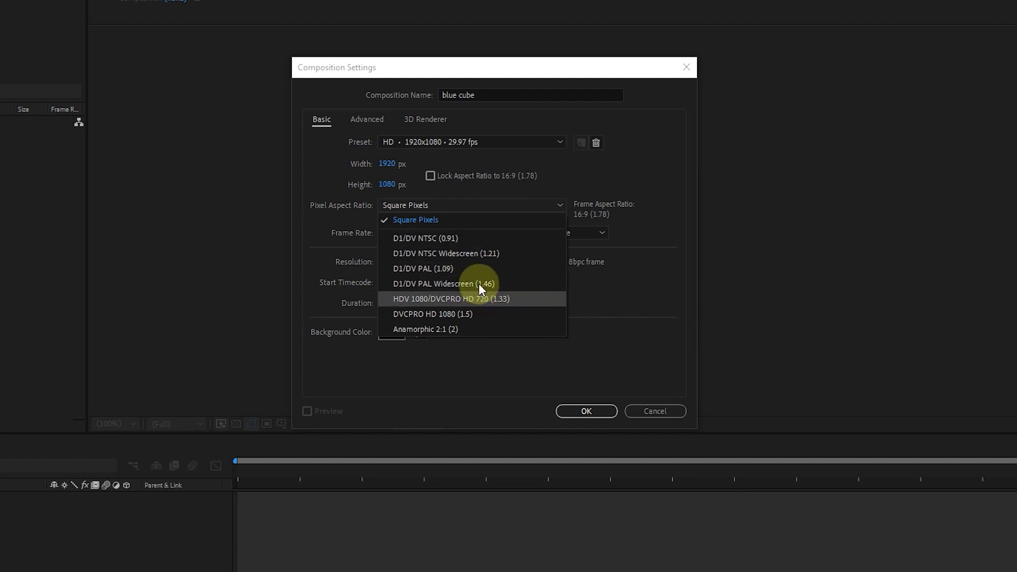
left_click(334, 249)
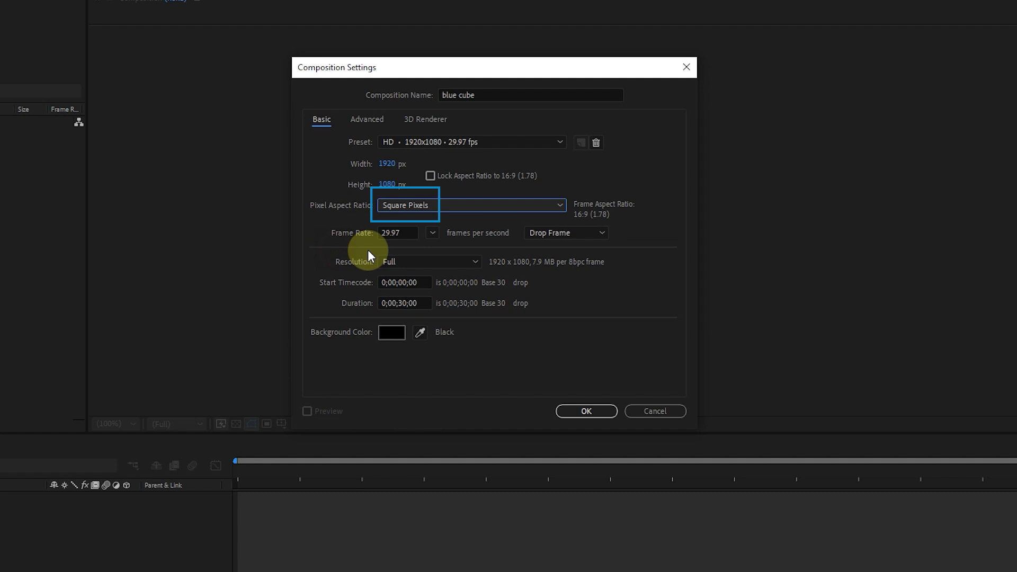
left_click(434, 233)
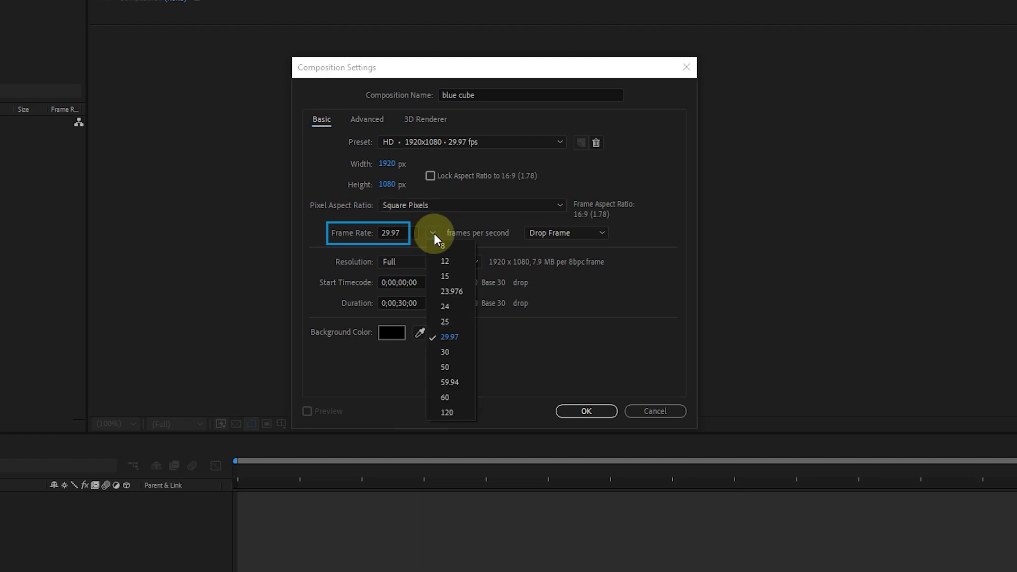
left_click(444, 305)
left_click(437, 232)
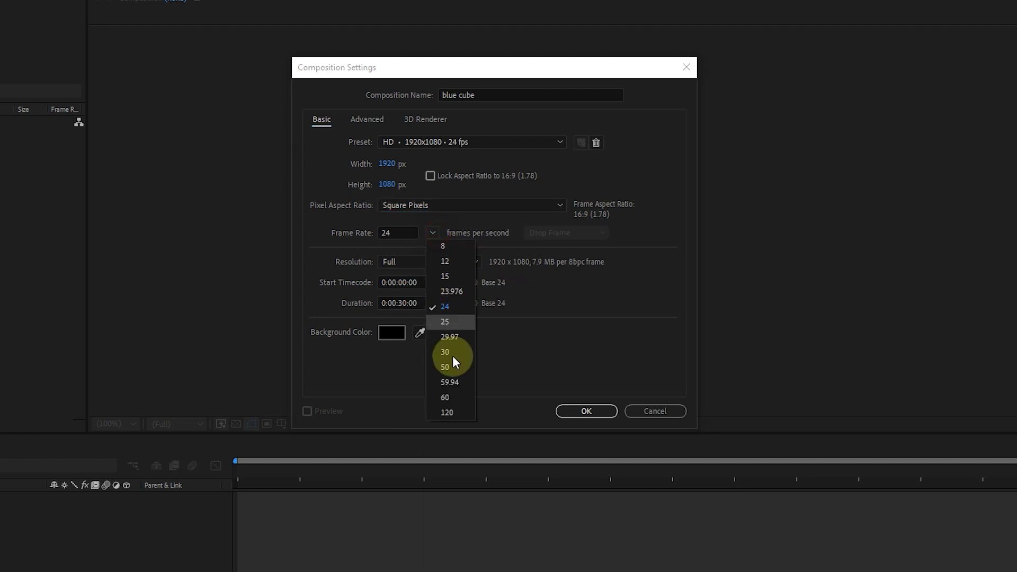
left_click(451, 382)
left_click(430, 232)
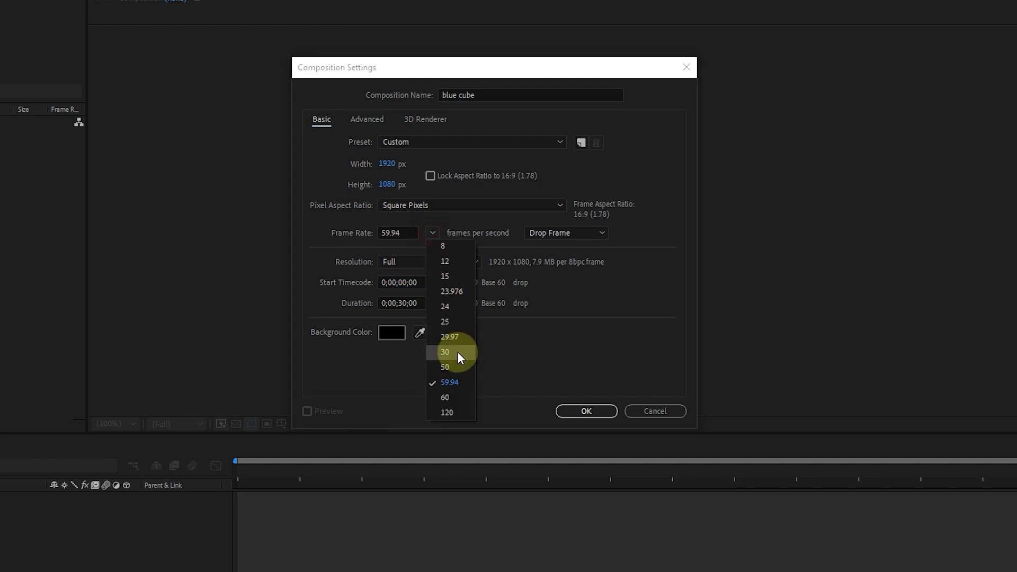
left_click(450, 336)
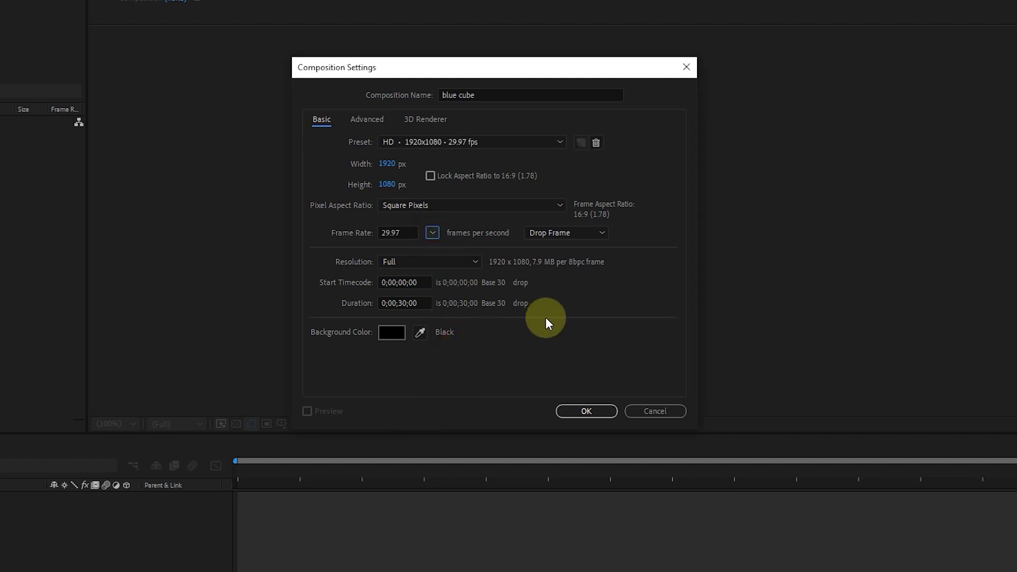
left_click(596, 234)
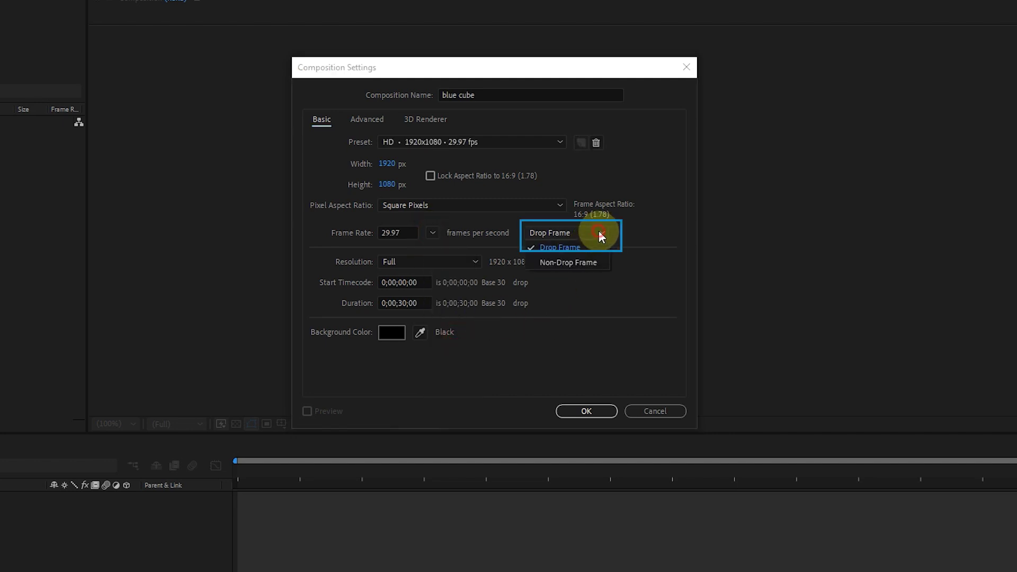
left_click(627, 231)
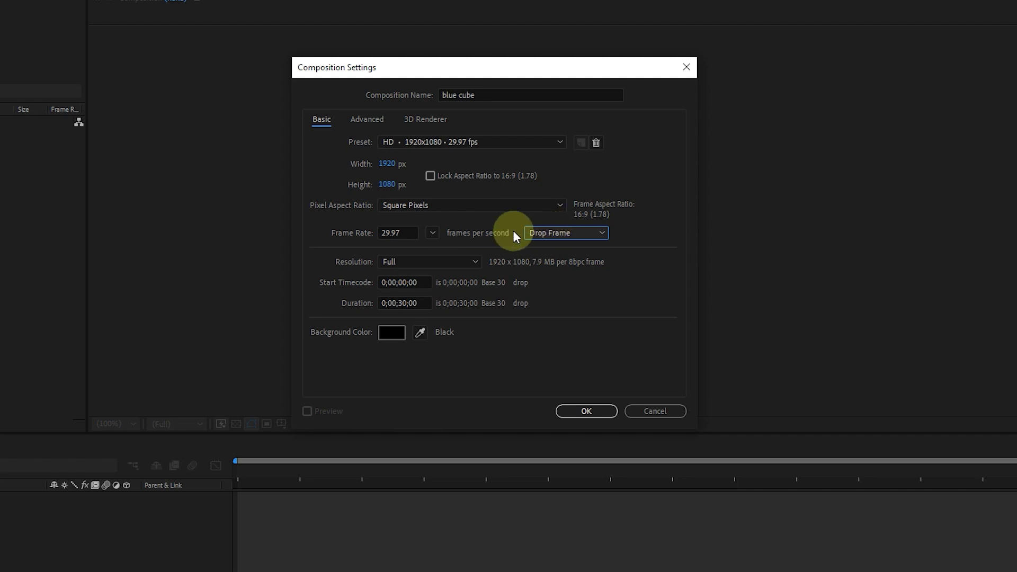
left_click(432, 232)
left_click(455, 370)
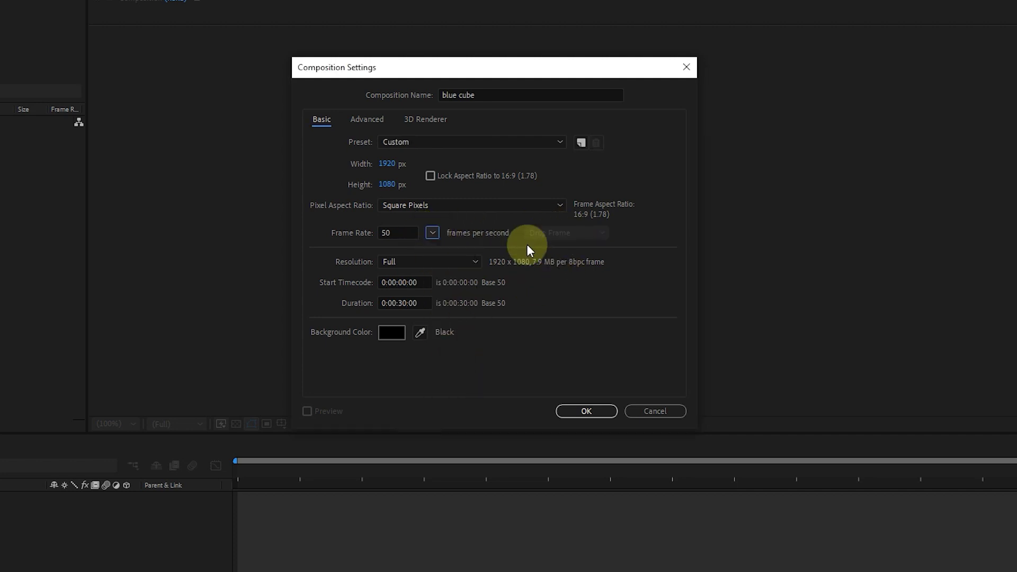
left_click(433, 233)
left_click(439, 269)
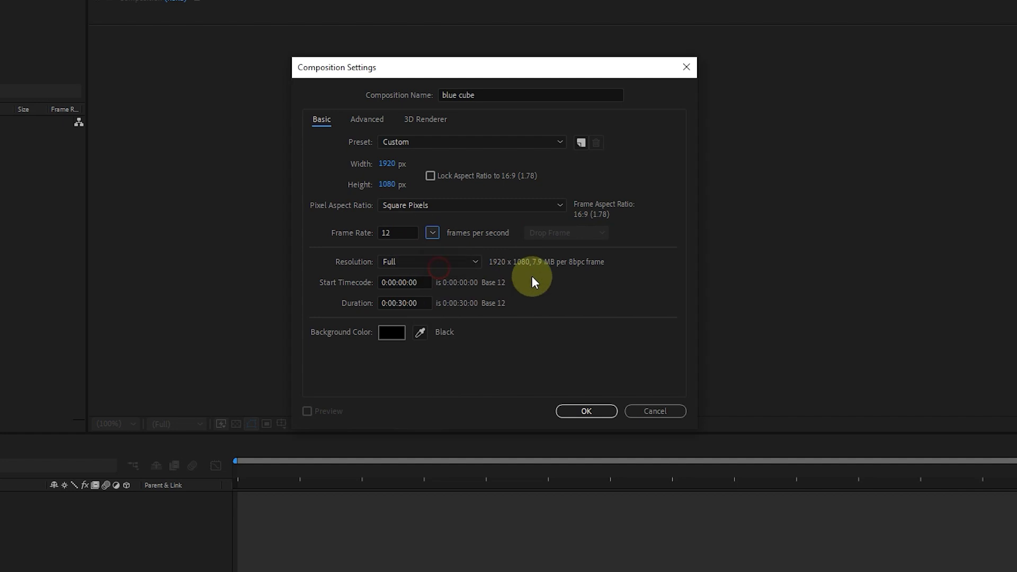
left_click(440, 237)
left_click(466, 382)
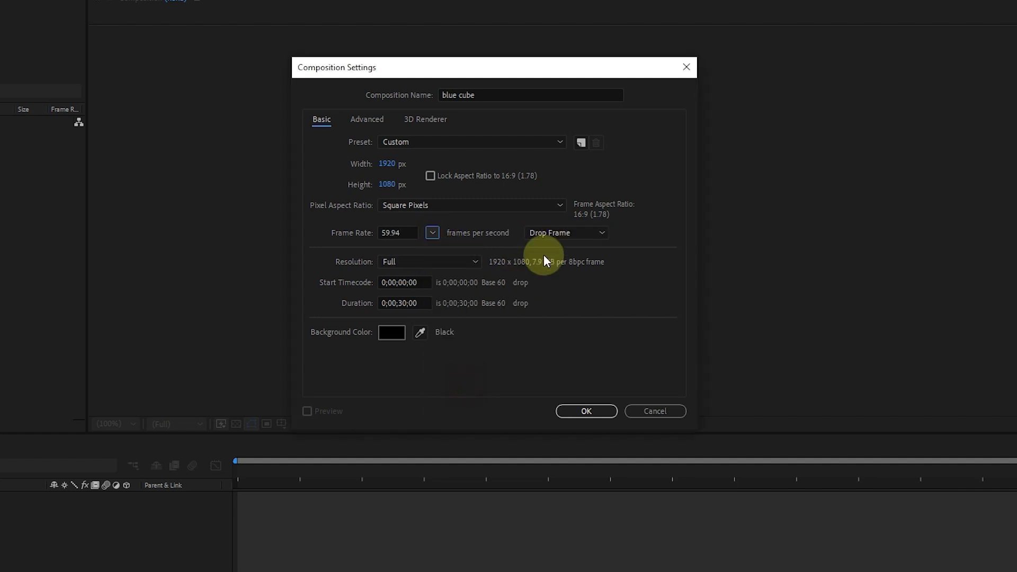
left_click(432, 233)
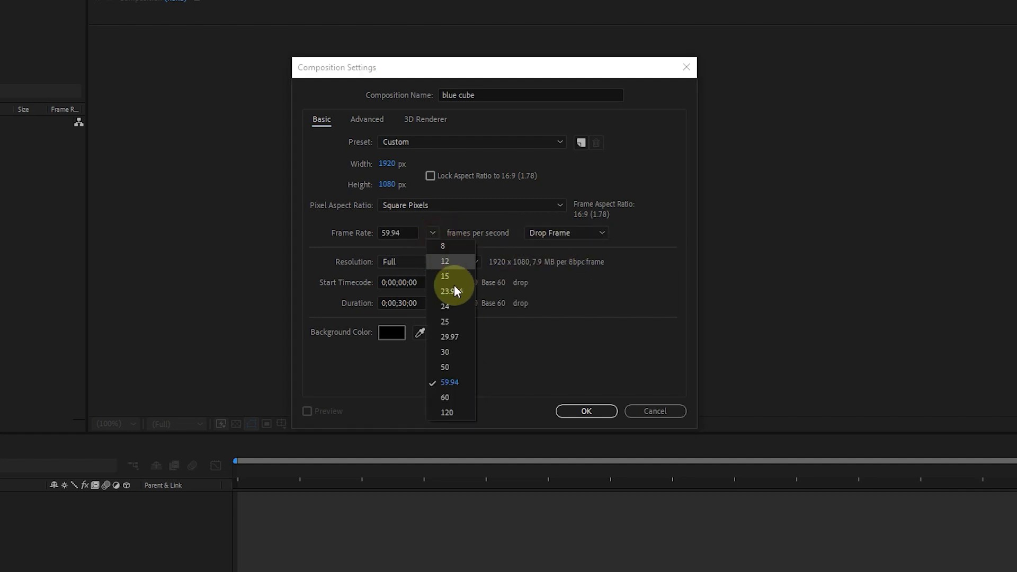
left_click(456, 331)
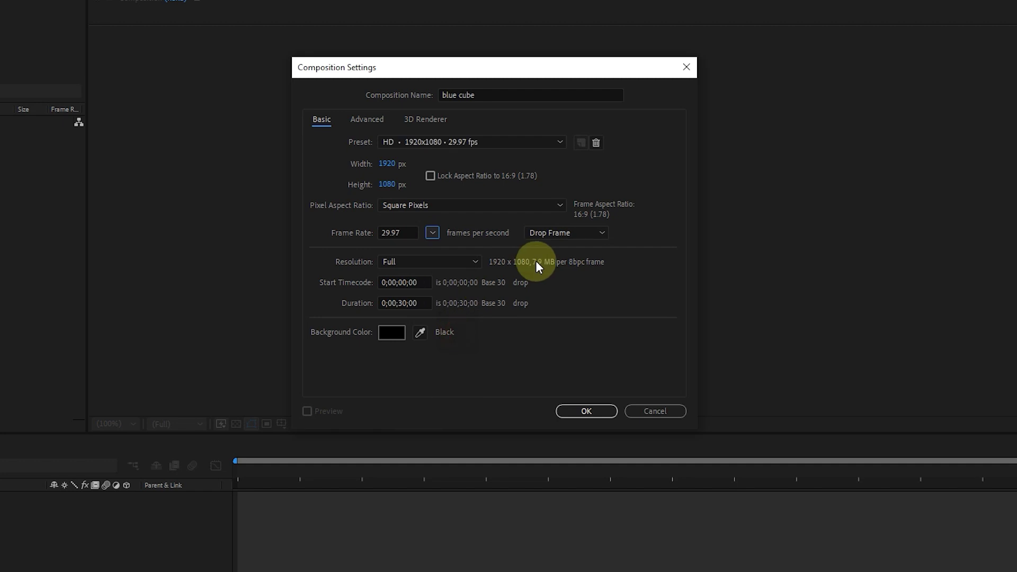
Set the composition resolution to Half after briefly trying Third
left_click(475, 263)
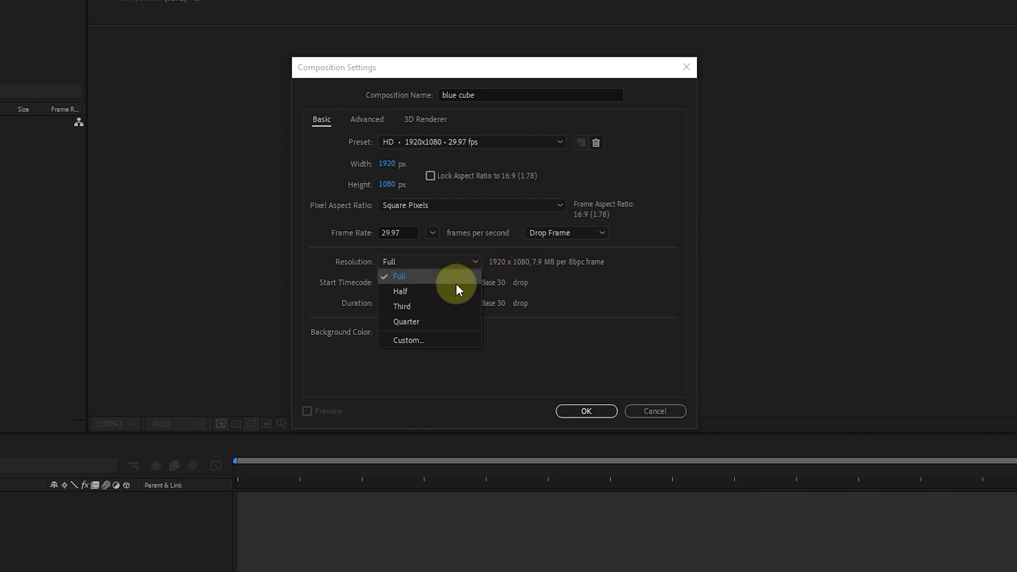
left_click(445, 292)
left_click(437, 263)
left_click(440, 304)
left_click(431, 262)
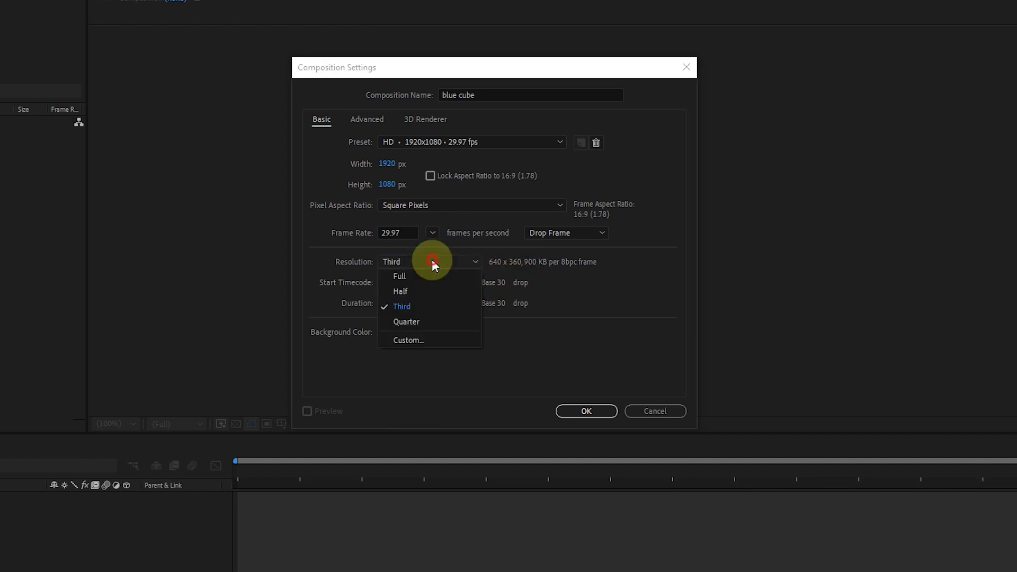
left_click(433, 293)
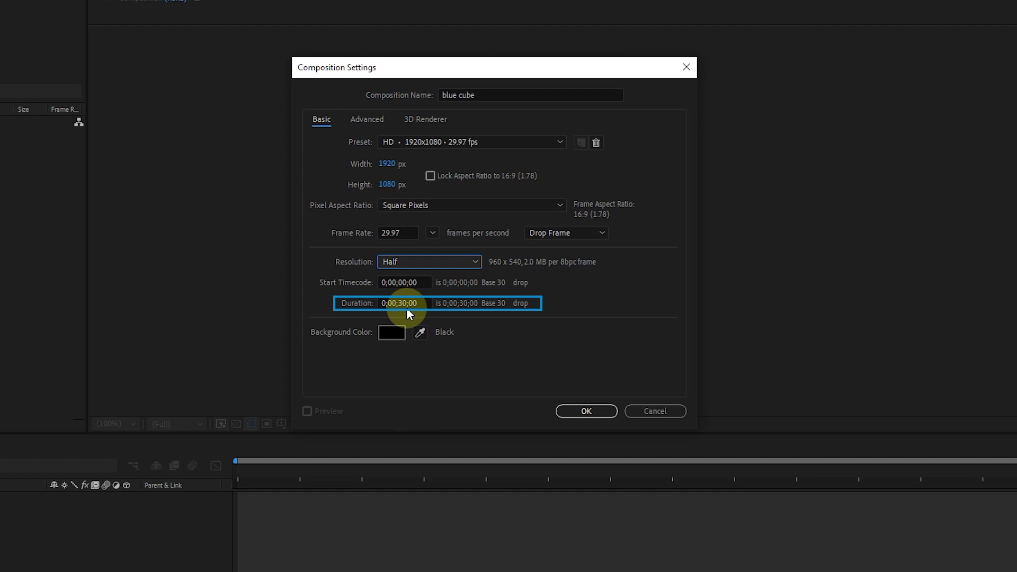
Change the composition duration to 0;00;50;00
double_click(407, 303)
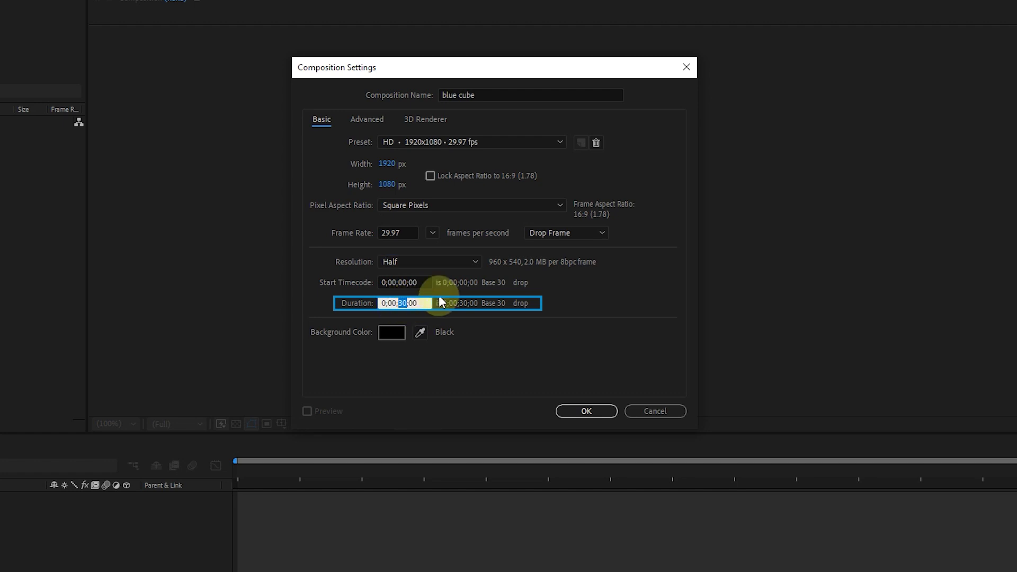
type("50")
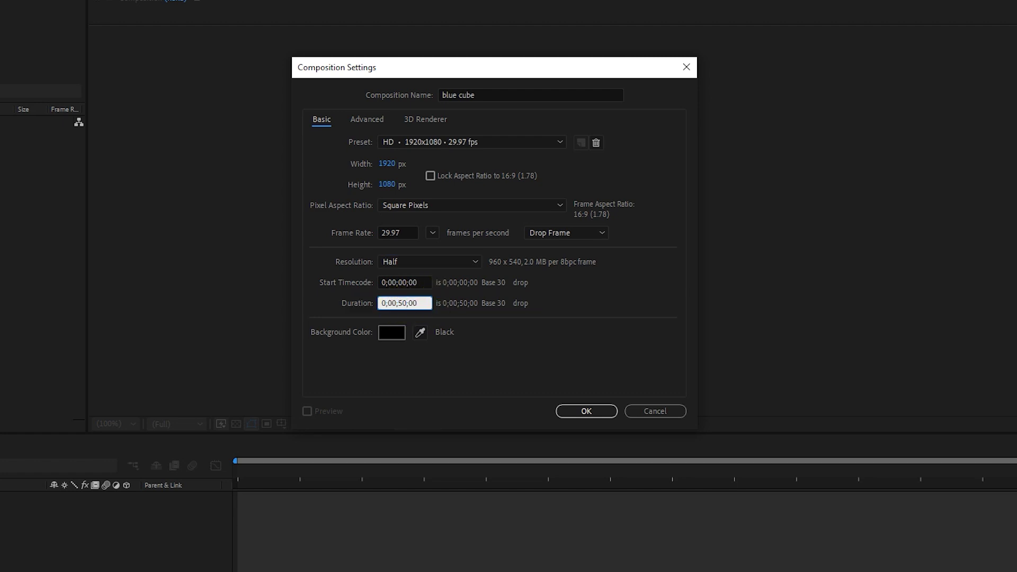
left_click(487, 351)
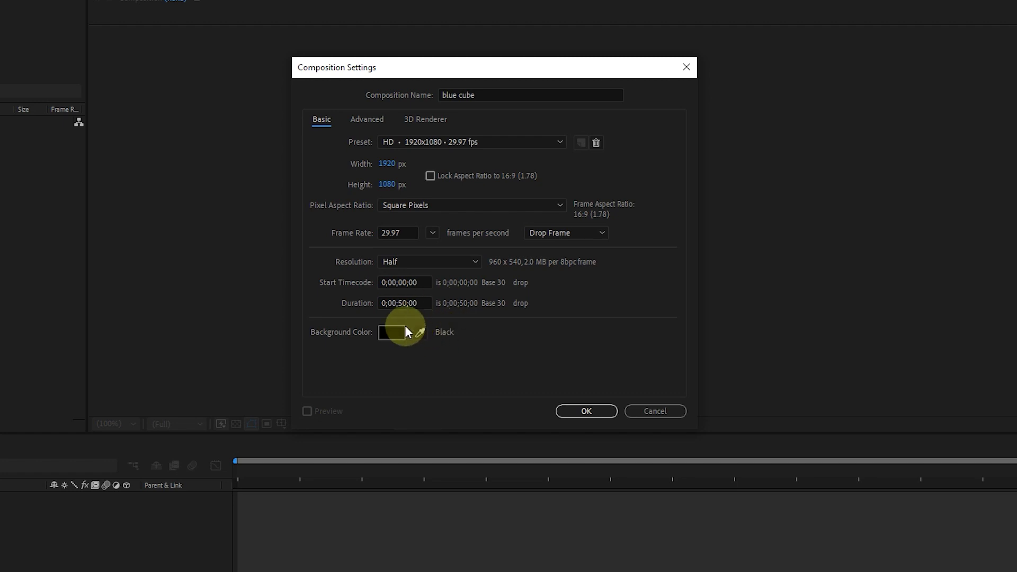
Try a red background colour, then change the background to black
left_click(392, 333)
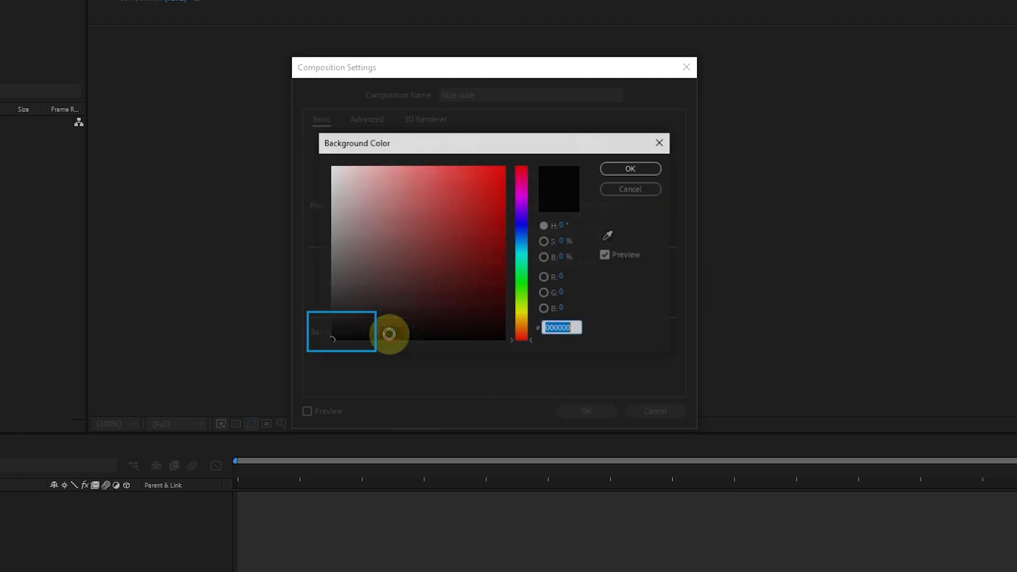
left_click_drag(481, 211, 521, 159)
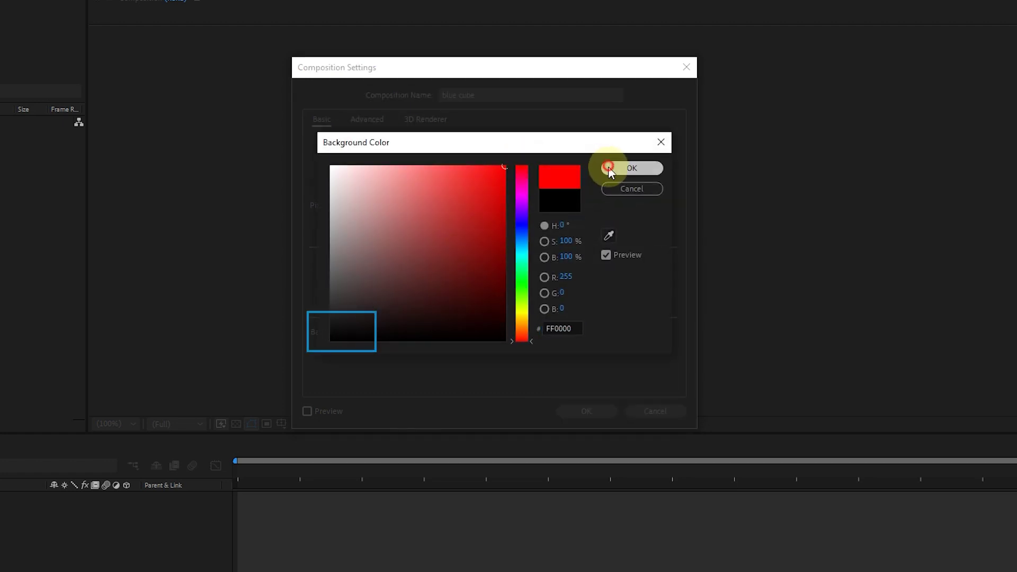
left_click(632, 168)
left_click(391, 332)
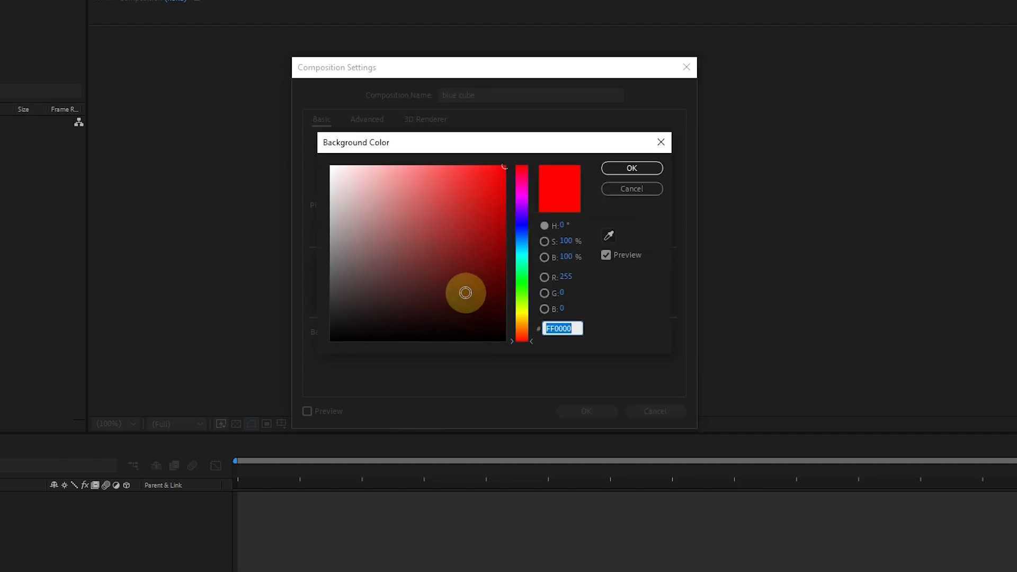
mouse_move(526, 253)
left_mouse_down()
mouse_move(526, 306)
mouse_move(532, 226)
left_mouse_up()
mouse_move(421, 267)
left_mouse_down()
mouse_move(385, 318)
mouse_move(303, 370)
left_mouse_up()
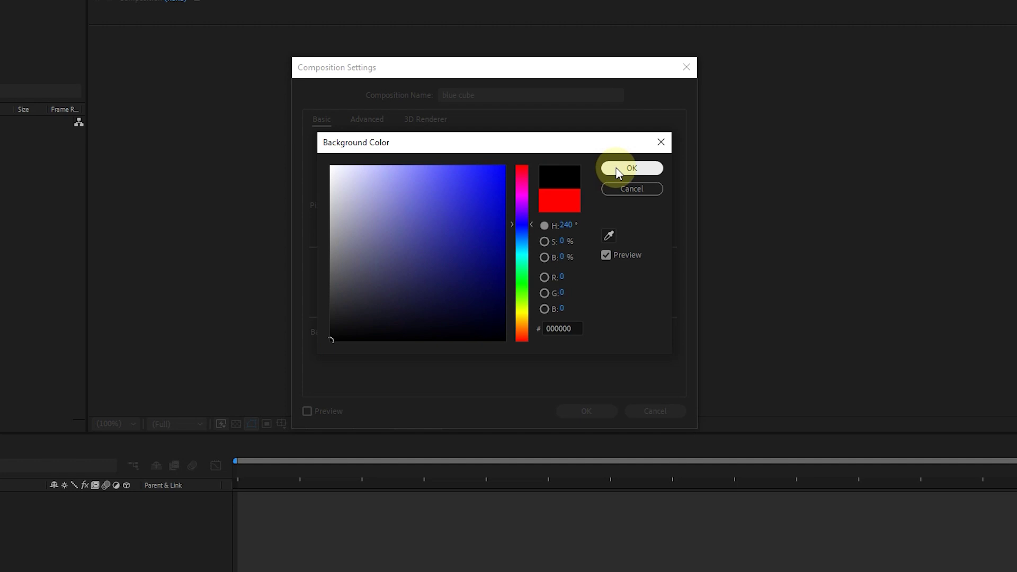
left_click(617, 168)
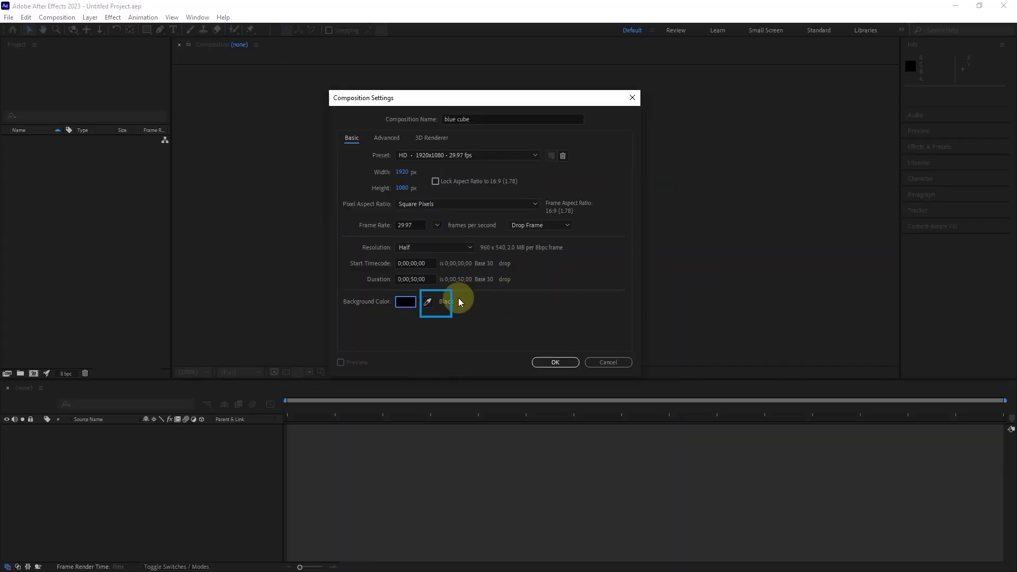
Sample greys from the comp area and timeline, then reset the background to black
left_click(428, 302)
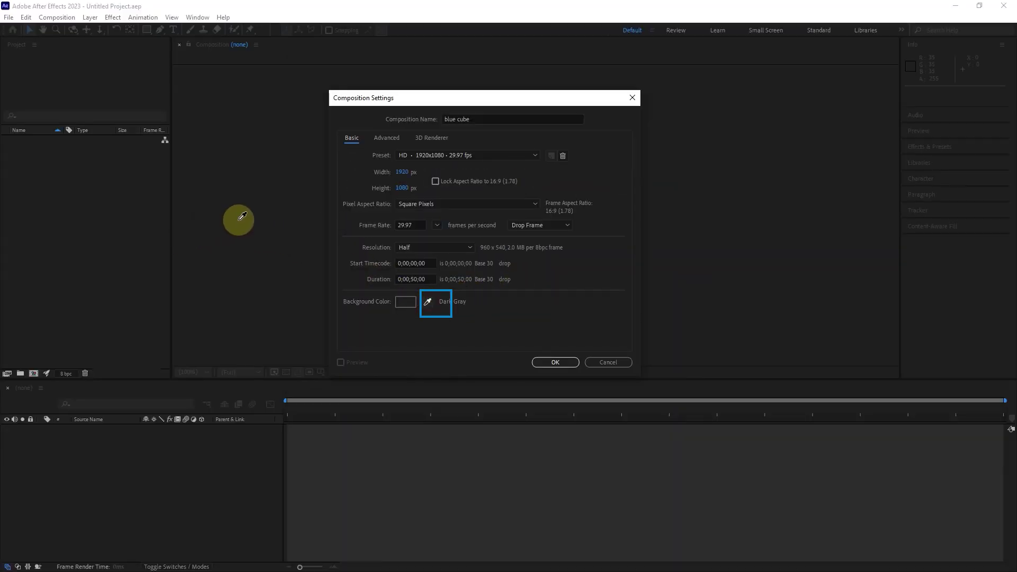
left_click(242, 216)
left_click(428, 302)
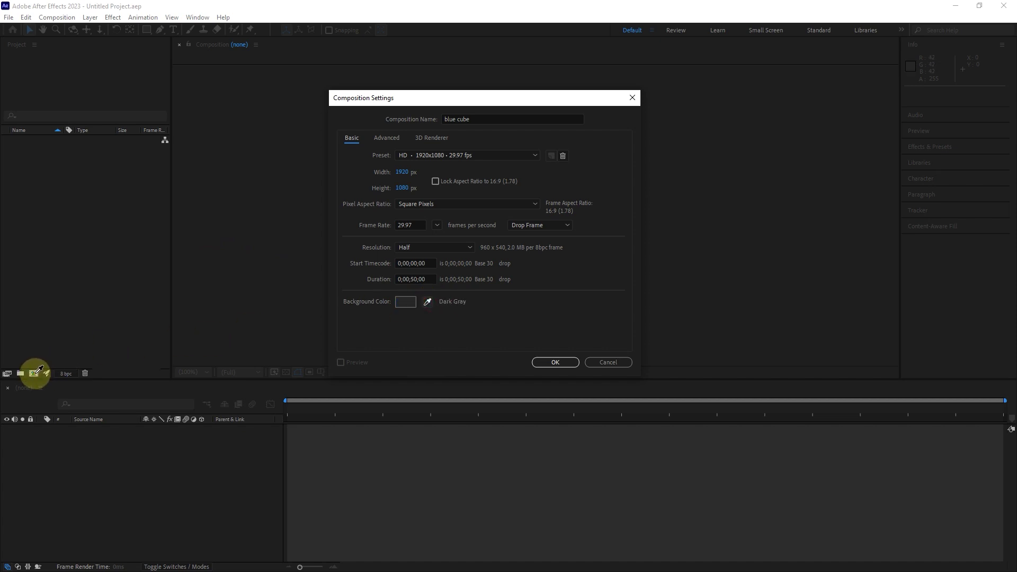
left_click(30, 404)
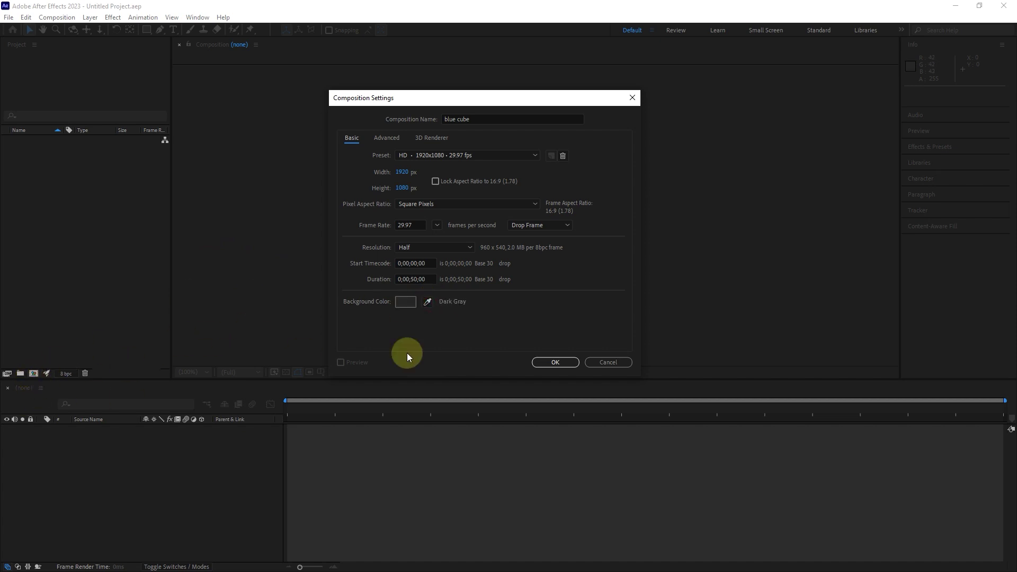
left_click(407, 303)
left_click_drag(412, 287, 366, 321)
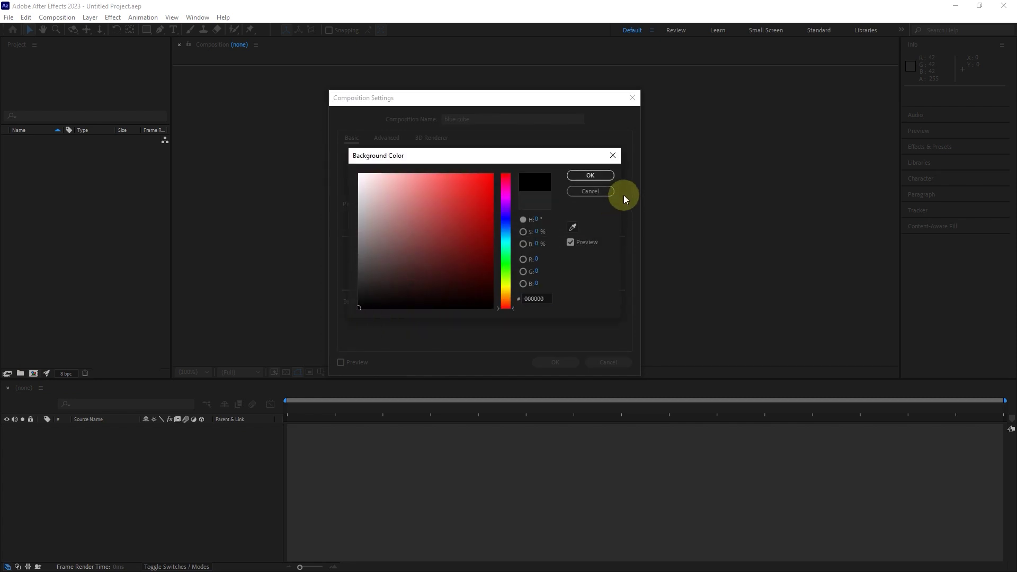
left_click(587, 176)
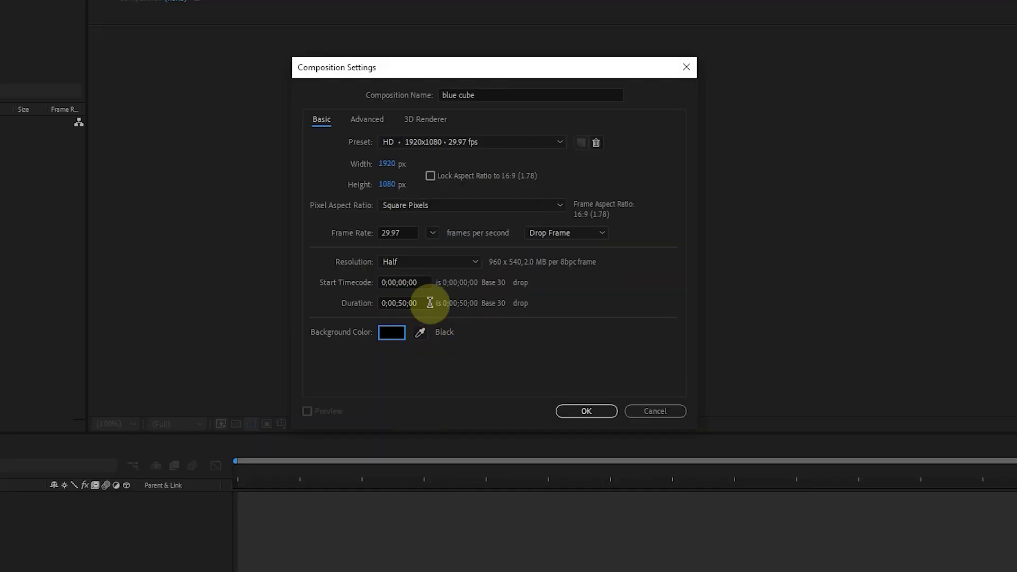
Set the frame rate to 23.976 and save the settings as a preset named 'blue'
left_click(432, 233)
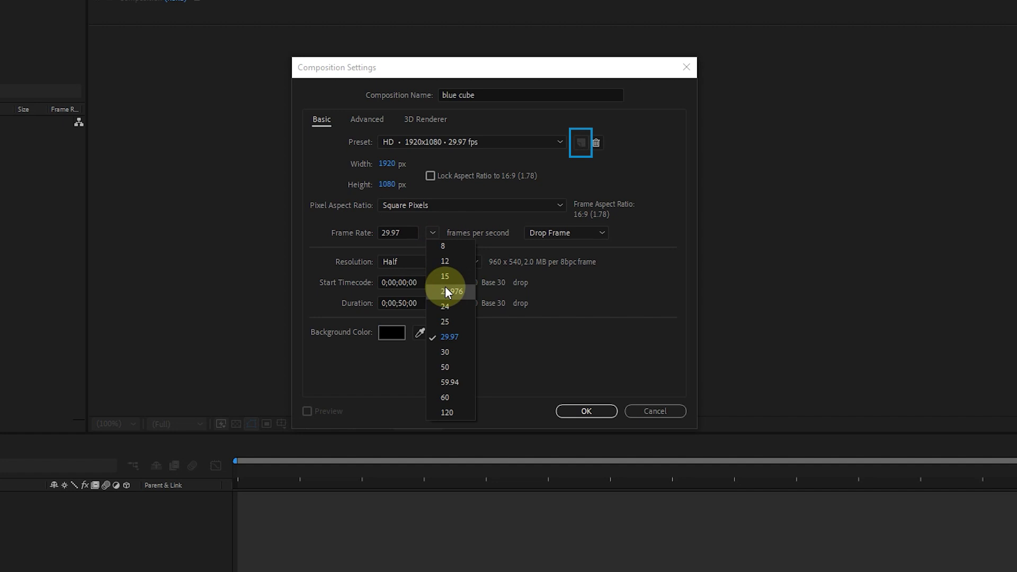
left_click(444, 293)
left_click(581, 142)
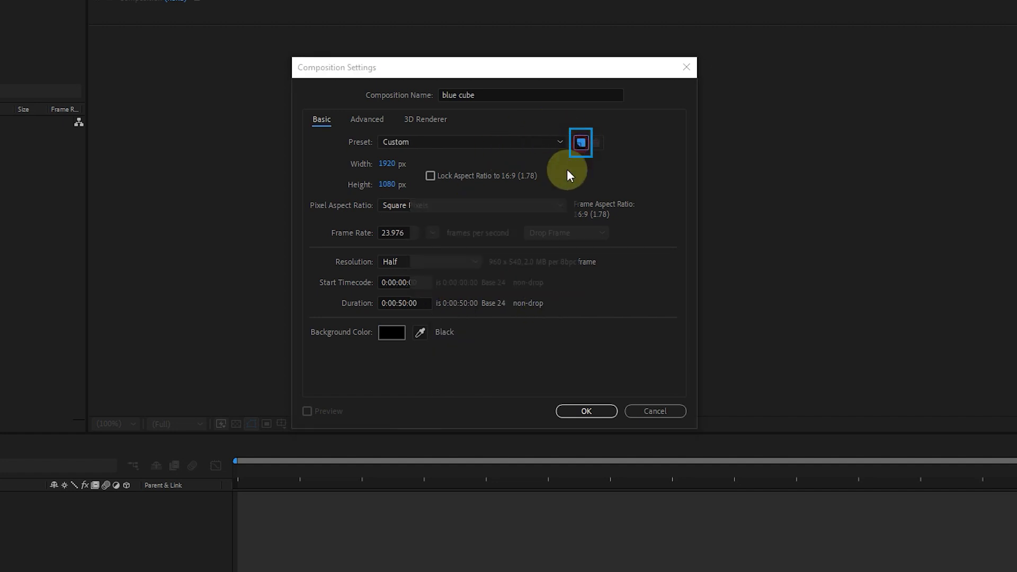
type("blue")
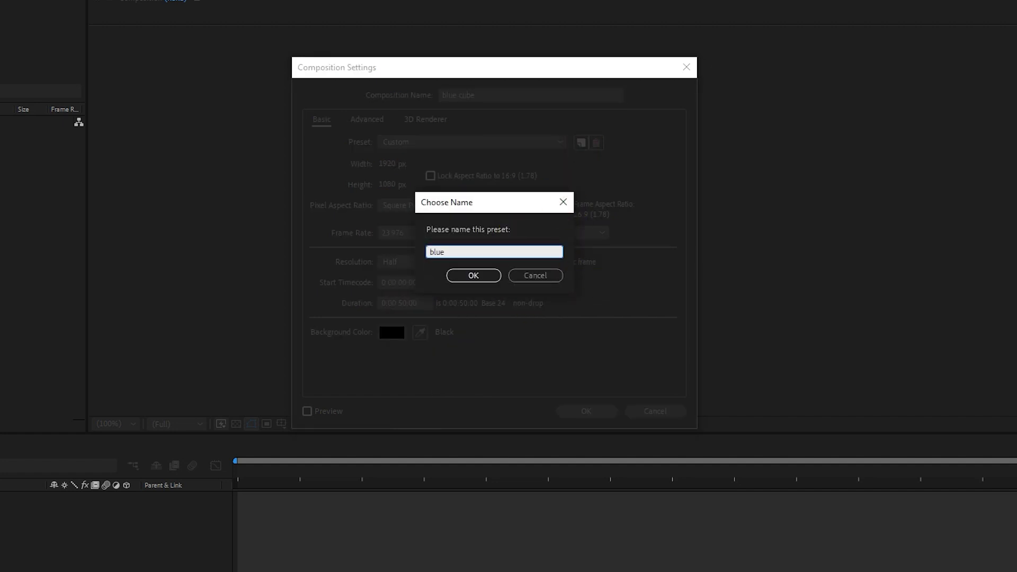
left_click(471, 276)
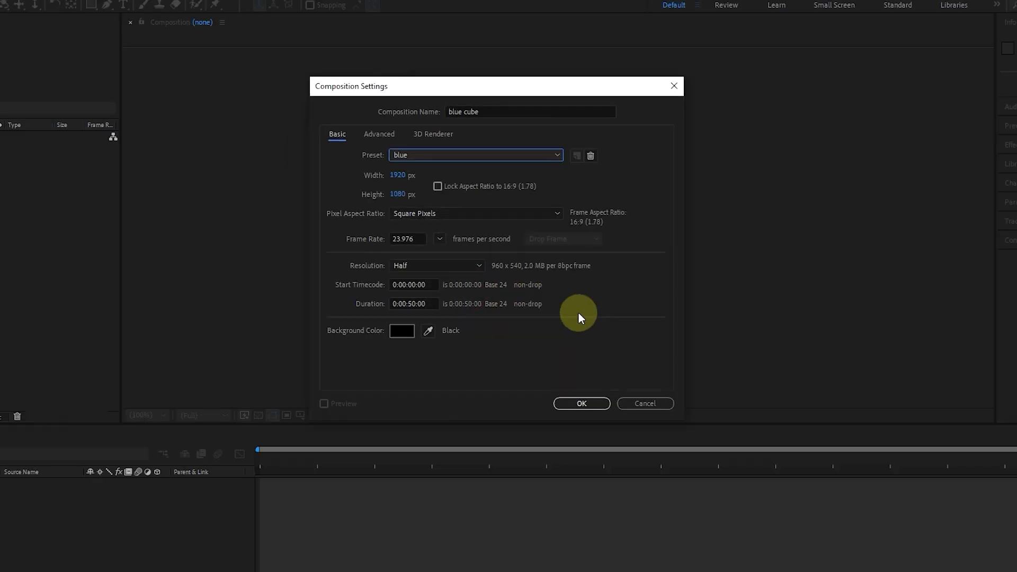
Delete the blue and yy presets, turning off the delete confirmation prompt
left_click(557, 156)
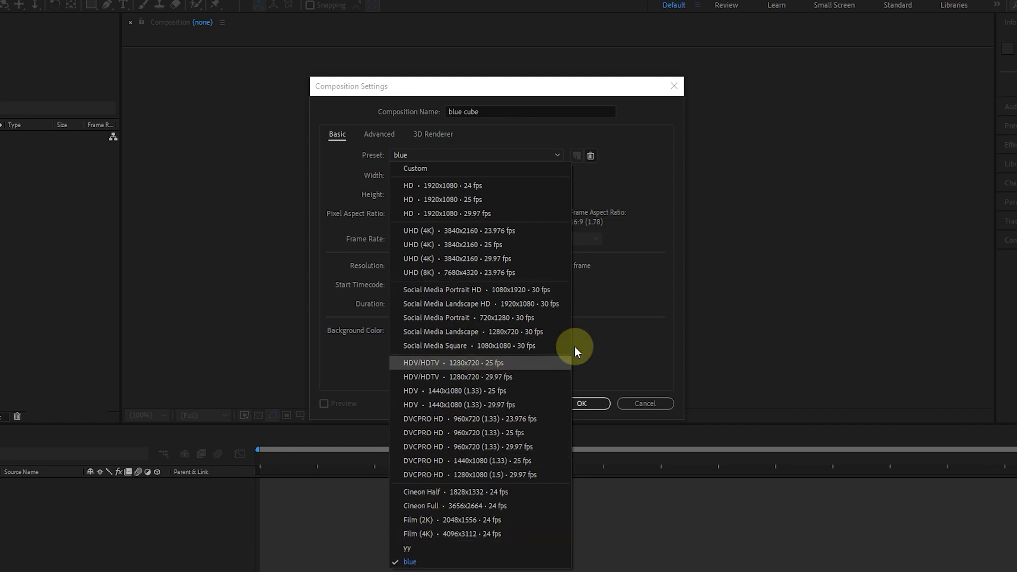
left_click(622, 293)
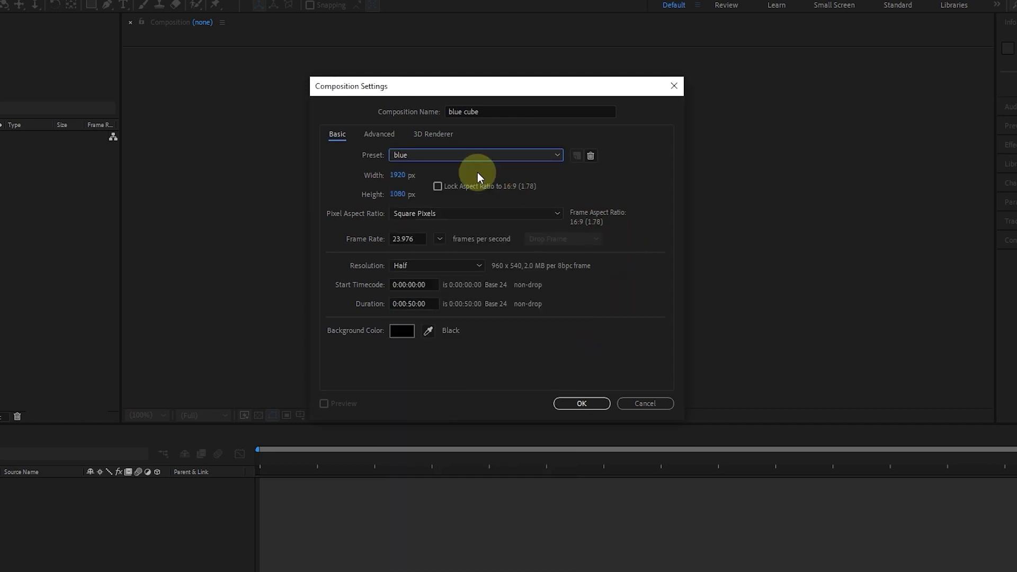
left_click(590, 155)
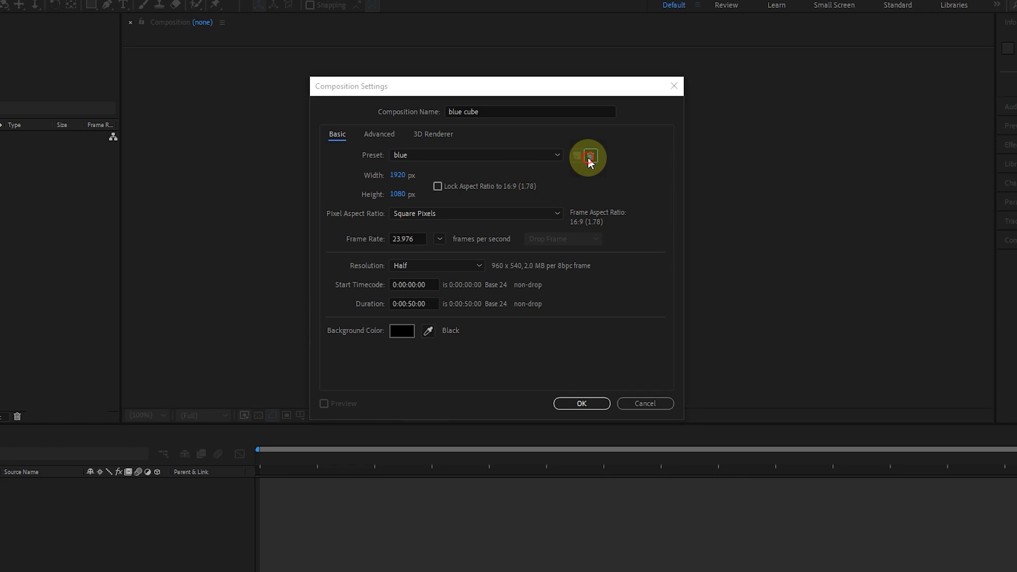
left_click(456, 363)
left_click(561, 364)
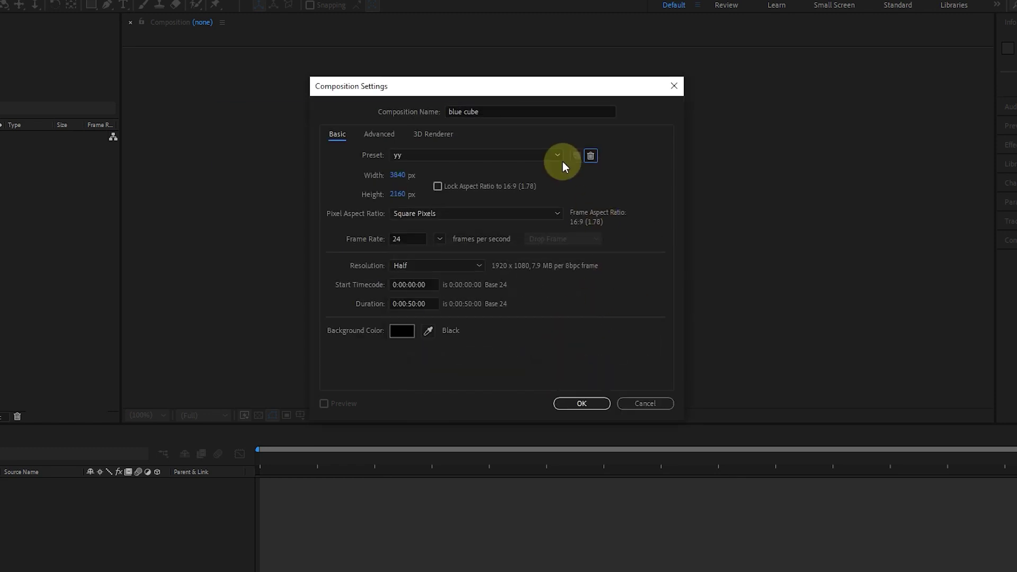
left_click(591, 156)
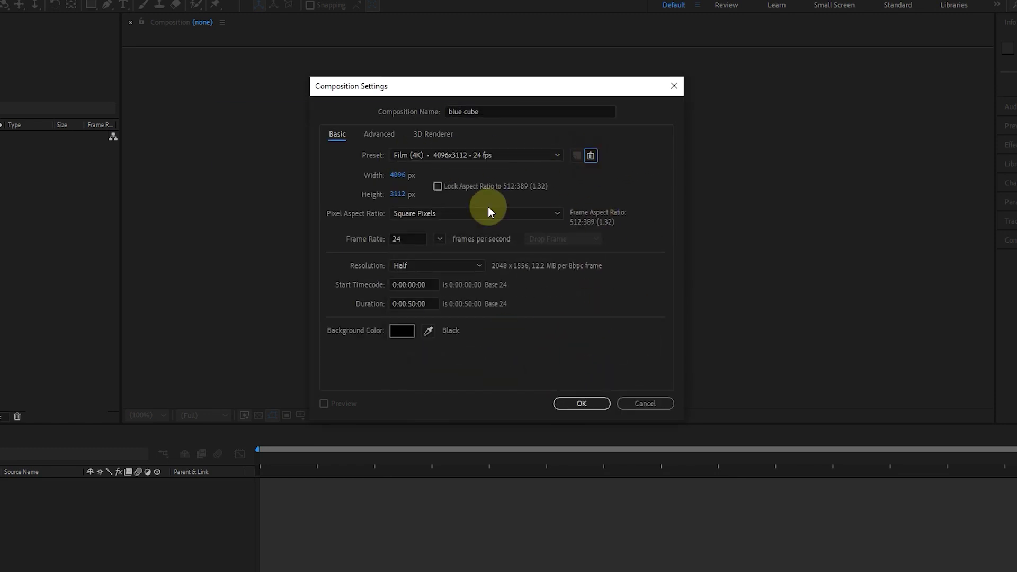
Switch back to the HD 1920x1080 29.97 fps preset
left_click(408, 239)
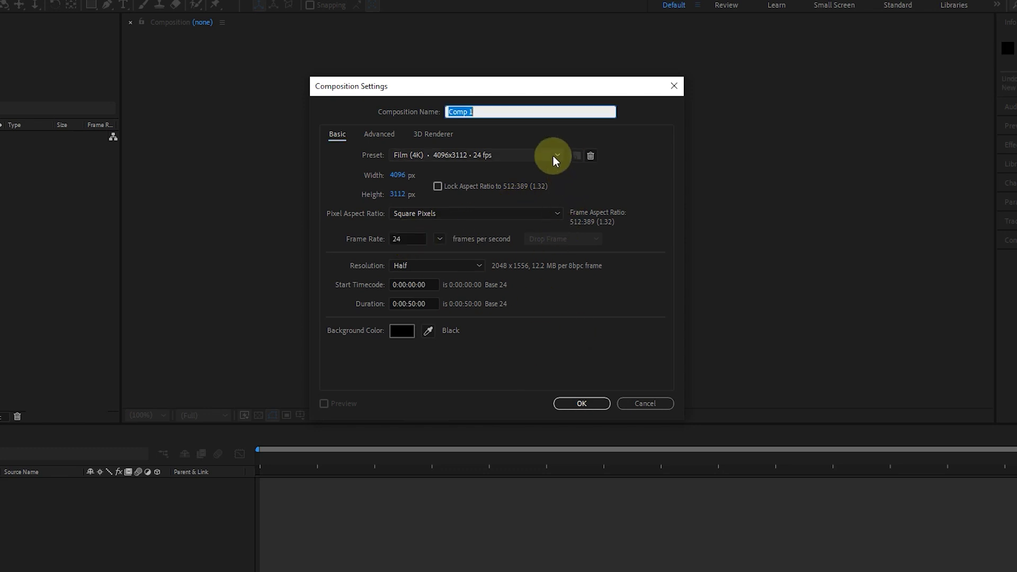
left_click(554, 155)
left_click(523, 212)
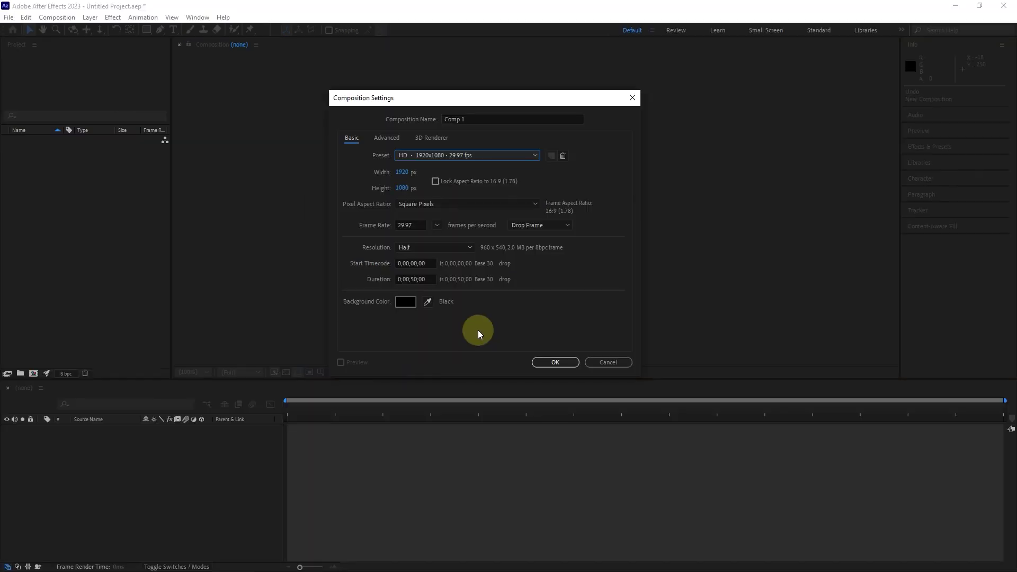
Create Comp 1 with these settings, deselect it, and bring up the Import File dialog
left_click(546, 362)
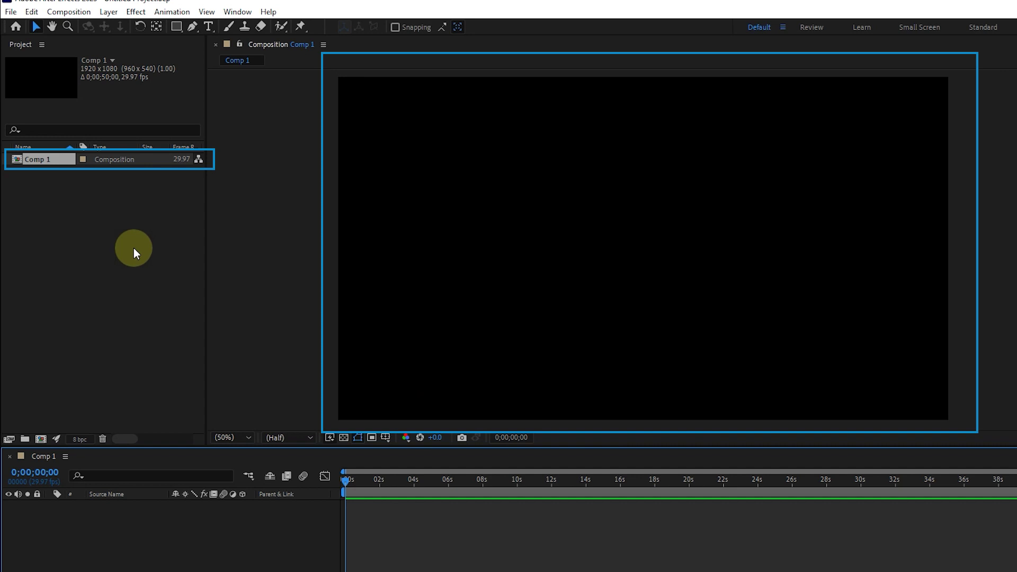
left_click(133, 248)
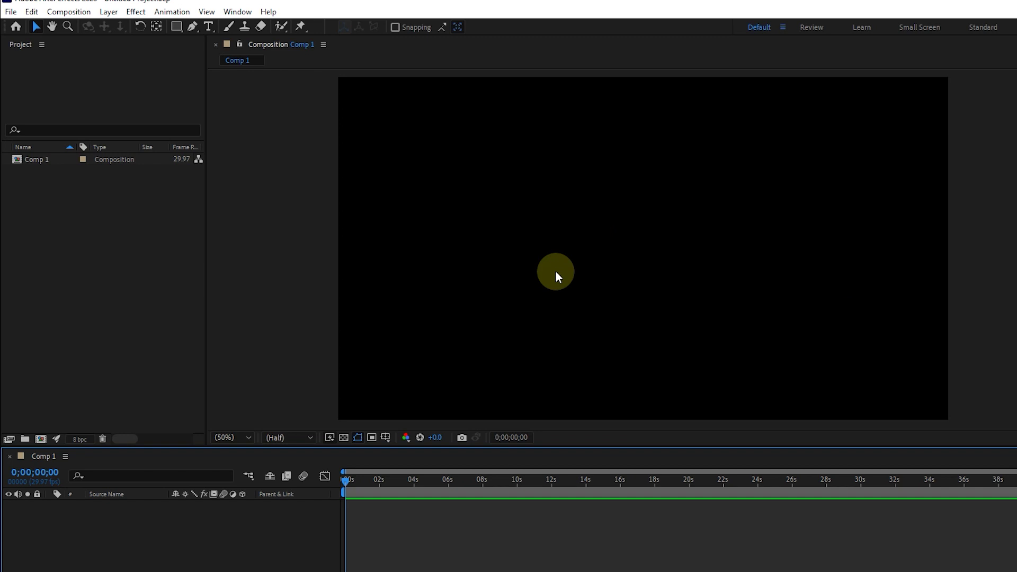
double_click(155, 257)
Import 3.mp4 and place it as a layer in the Comp 1 timeline
left_click(143, 149)
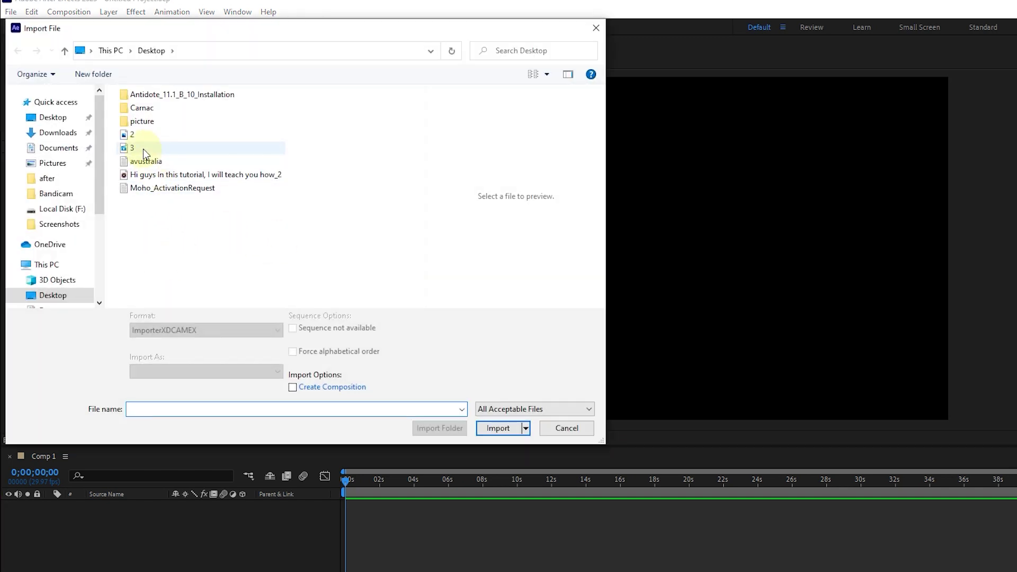
left_click(501, 428)
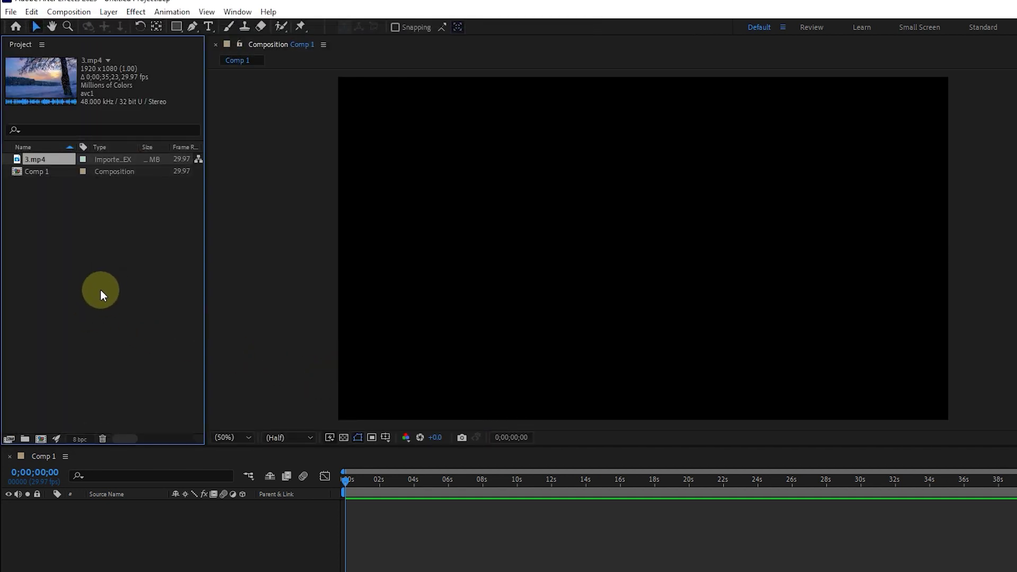
left_click_drag(42, 158, 81, 550)
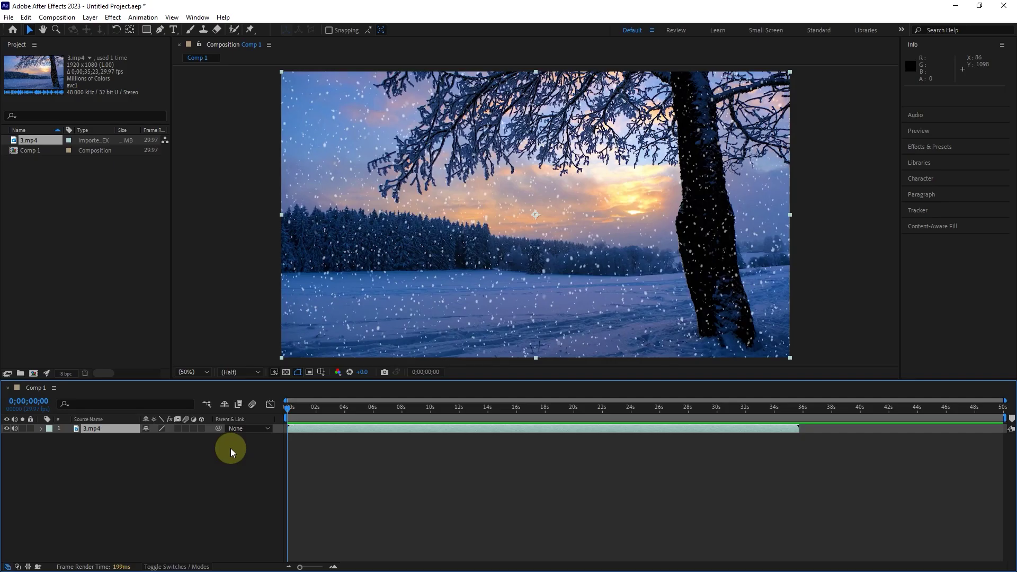
Skim the clip, return to the start, and play back Comp 1 in preview
mouse_move(290, 408)
left_mouse_down()
mouse_move(359, 411)
mouse_move(305, 411)
left_mouse_up()
key("Home")
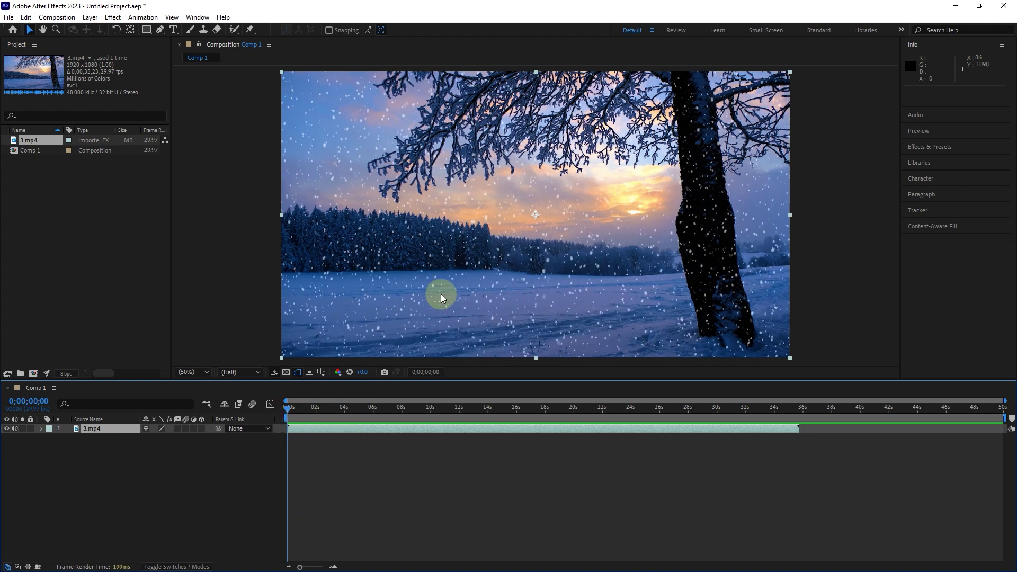
left_click(930, 132)
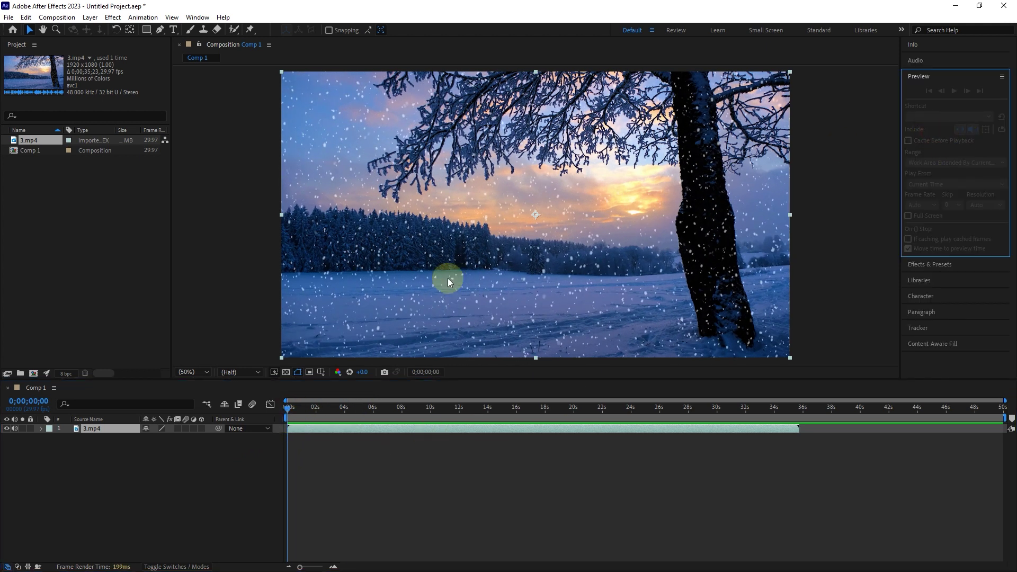
left_click(343, 448)
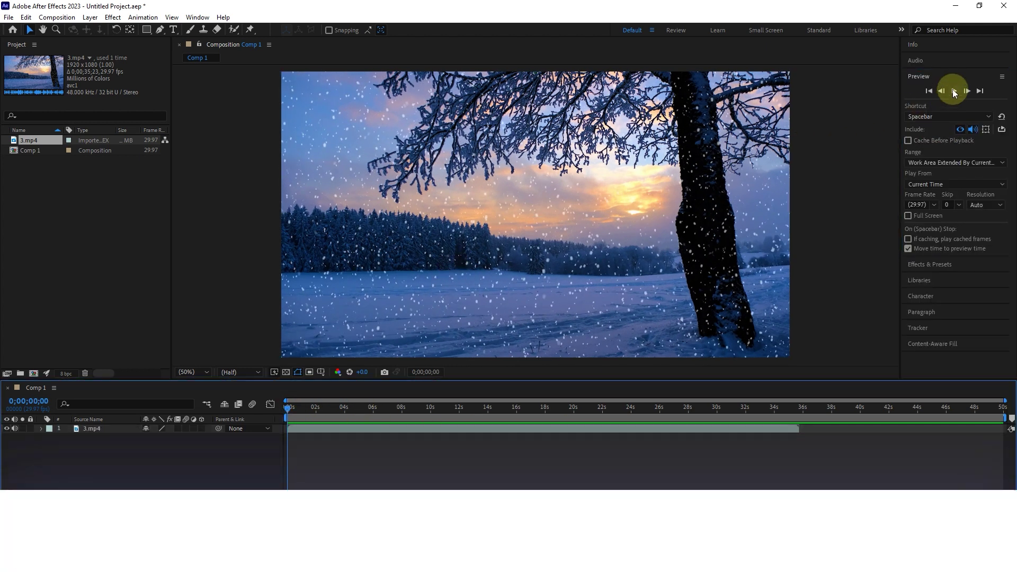
key("space")
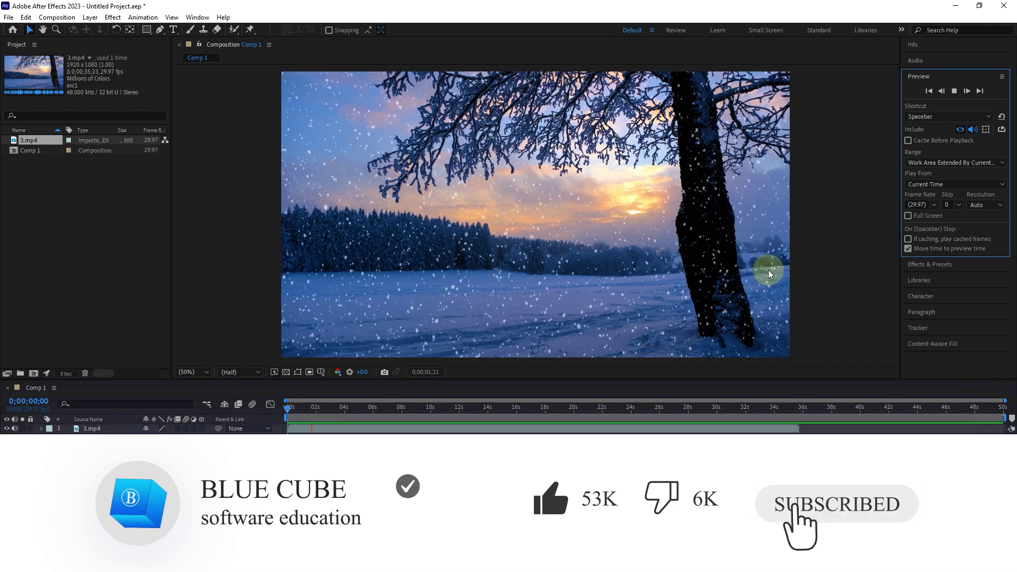